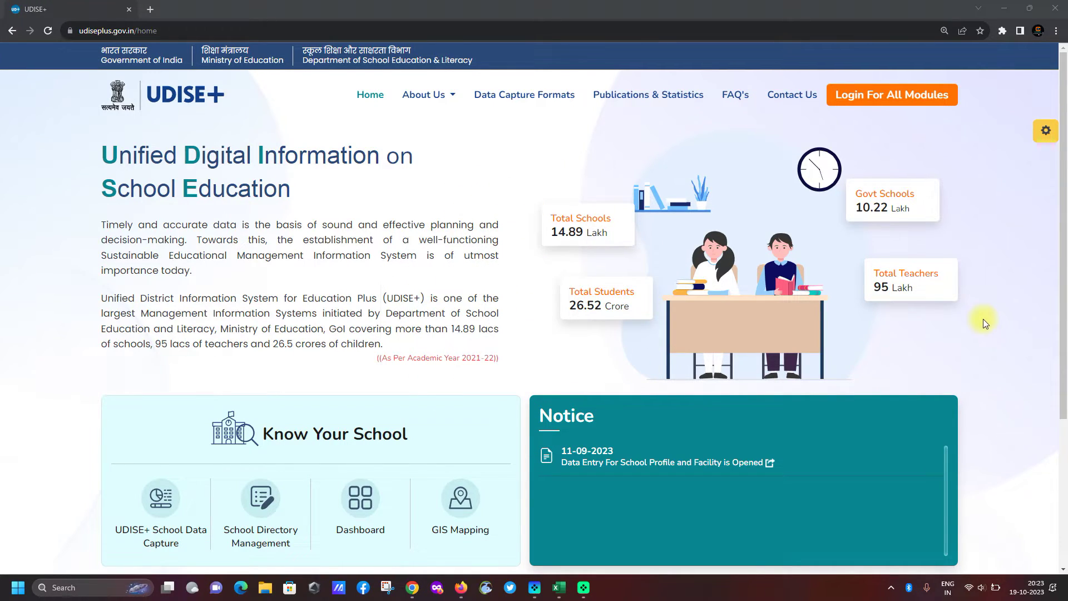
# - Open the Students Module login for the state of Punjab from the all-modules login page
pyautogui.click(890, 100)
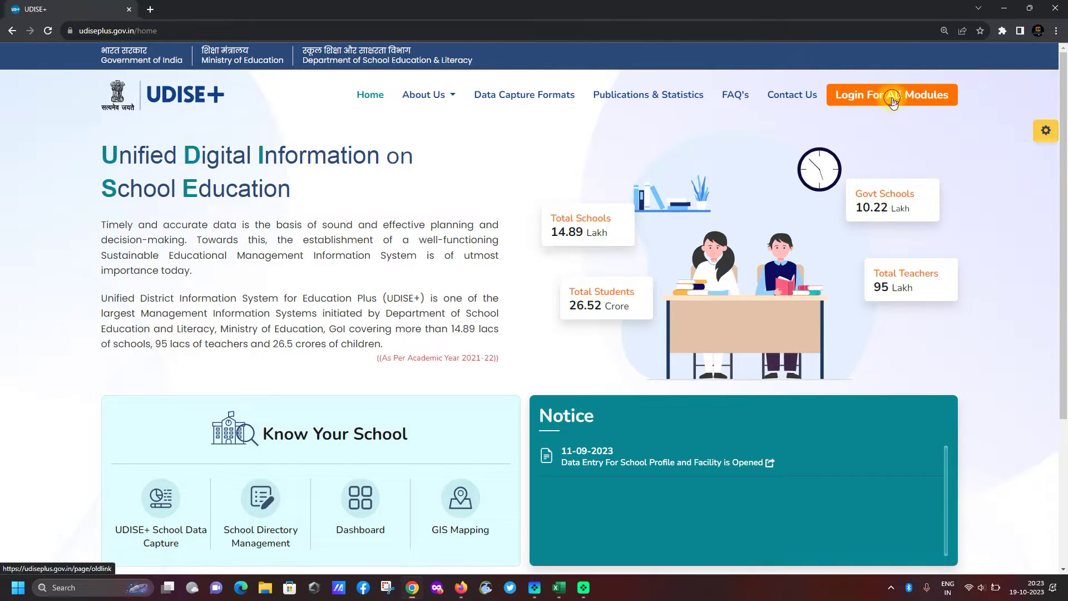
pyautogui.click(578, 380)
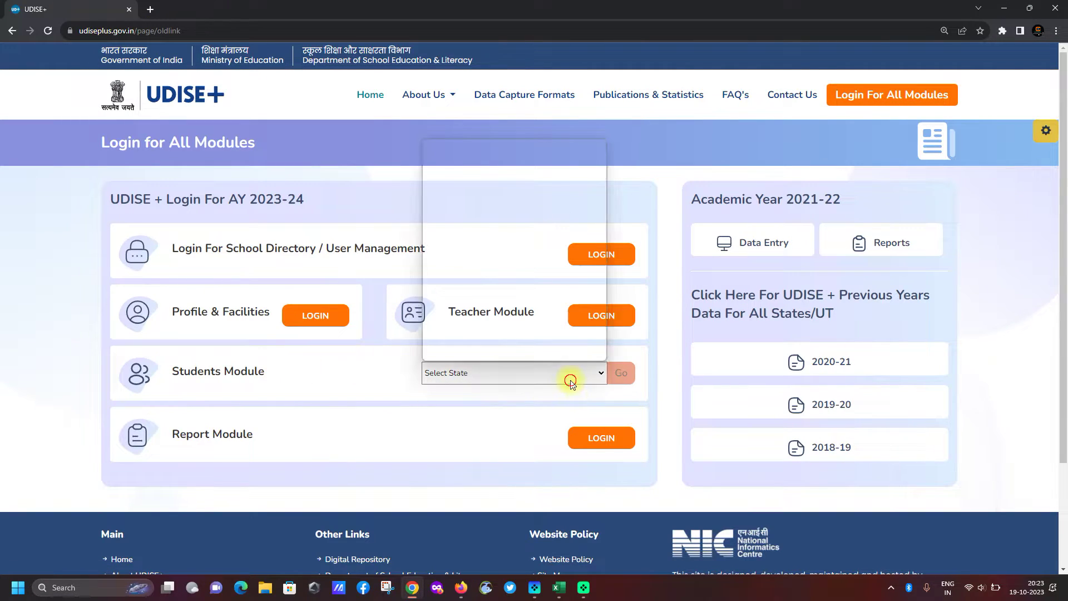
pyautogui.click(570, 380)
pyautogui.write('pun')
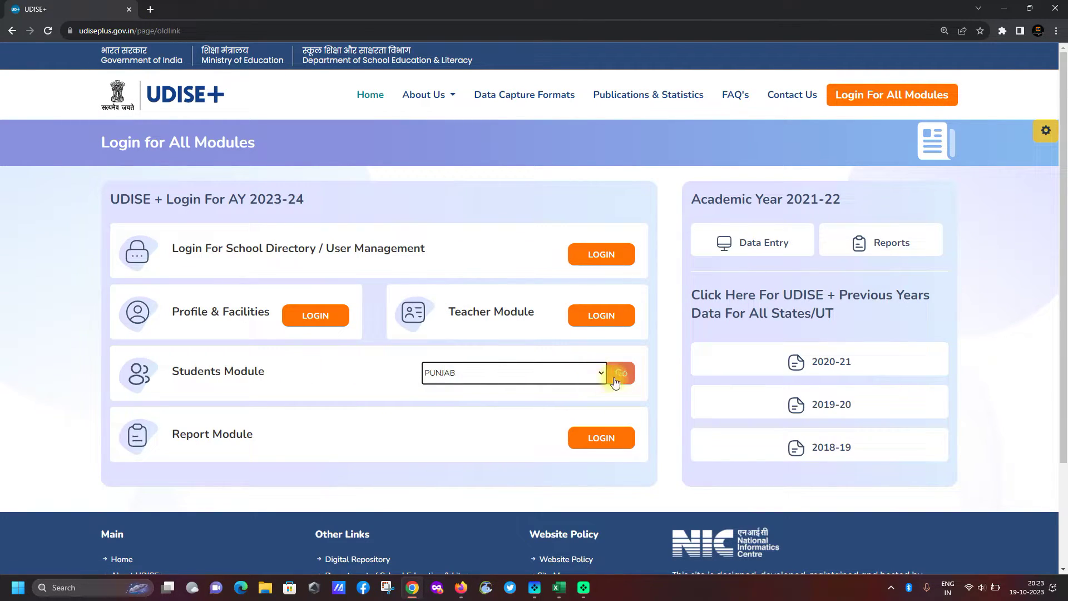
pyautogui.click(621, 373)
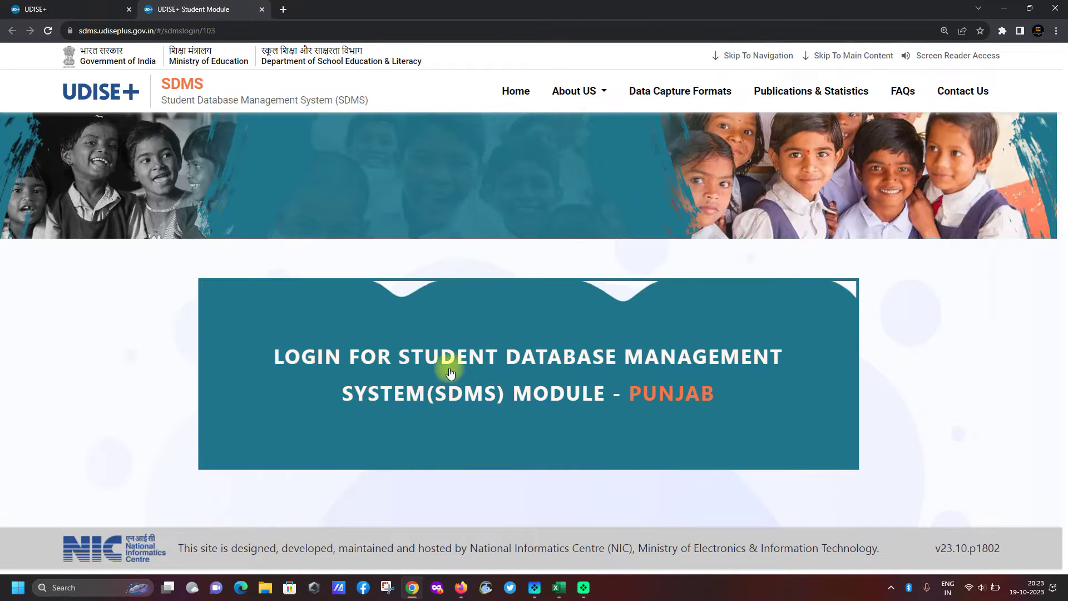
pyautogui.click(457, 371)
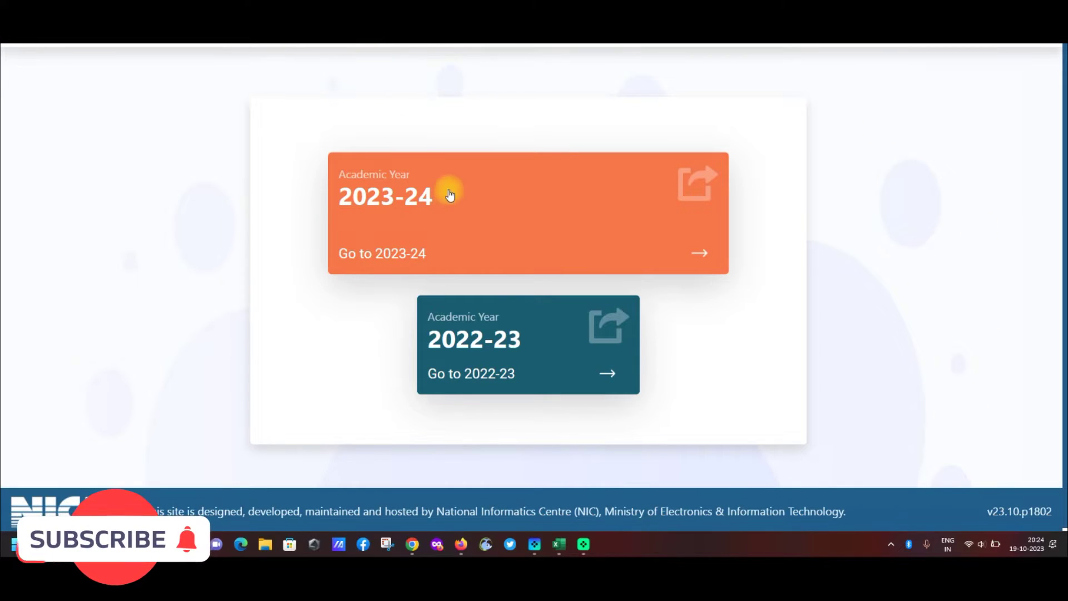
# - Enter academic year 2023-24 and close the School Information notice
pyautogui.click(412, 209)
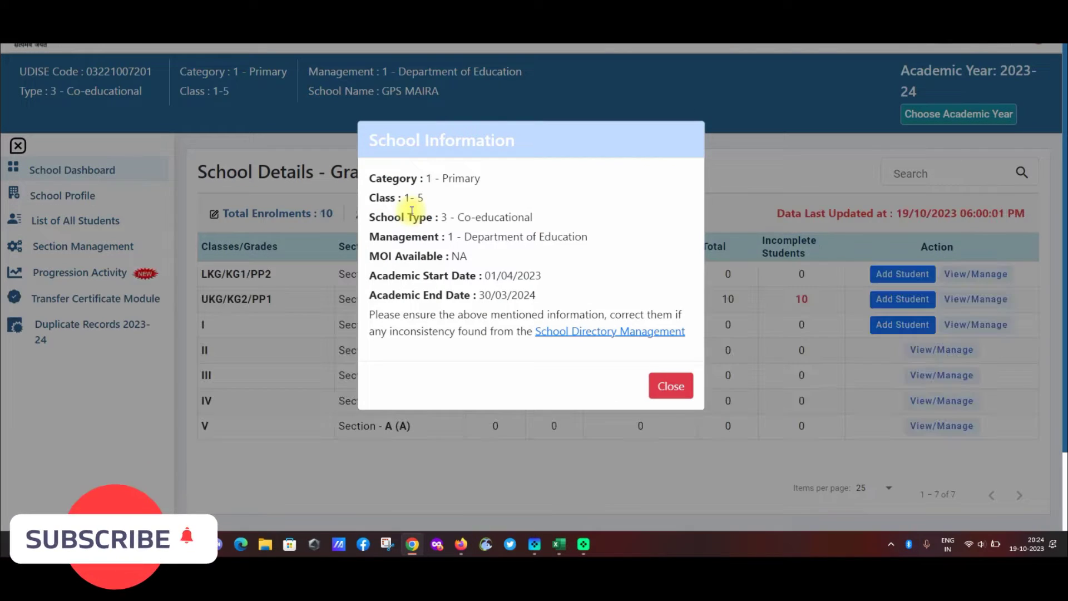
pyautogui.click(661, 386)
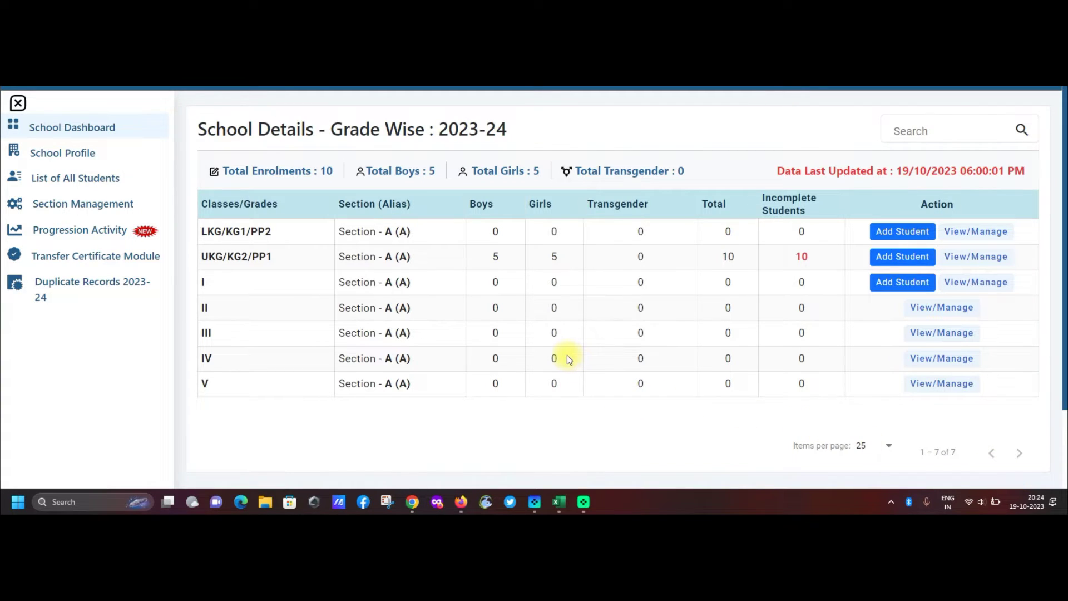
# - Load the class I, section A promotion list in the Progression Module and review the students' progression entries
pyautogui.click(74, 233)
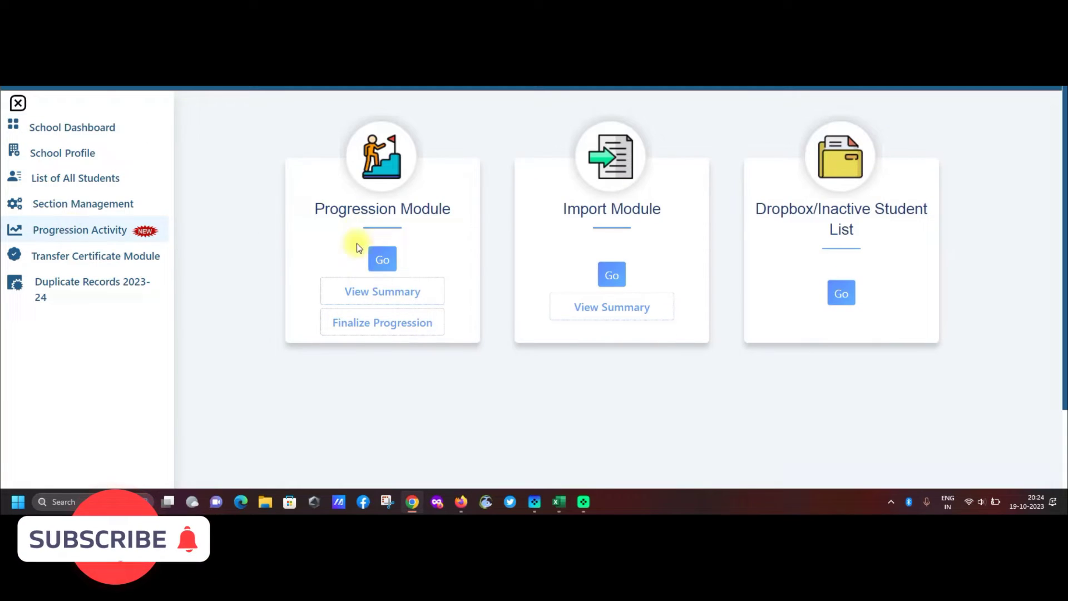
pyautogui.click(382, 260)
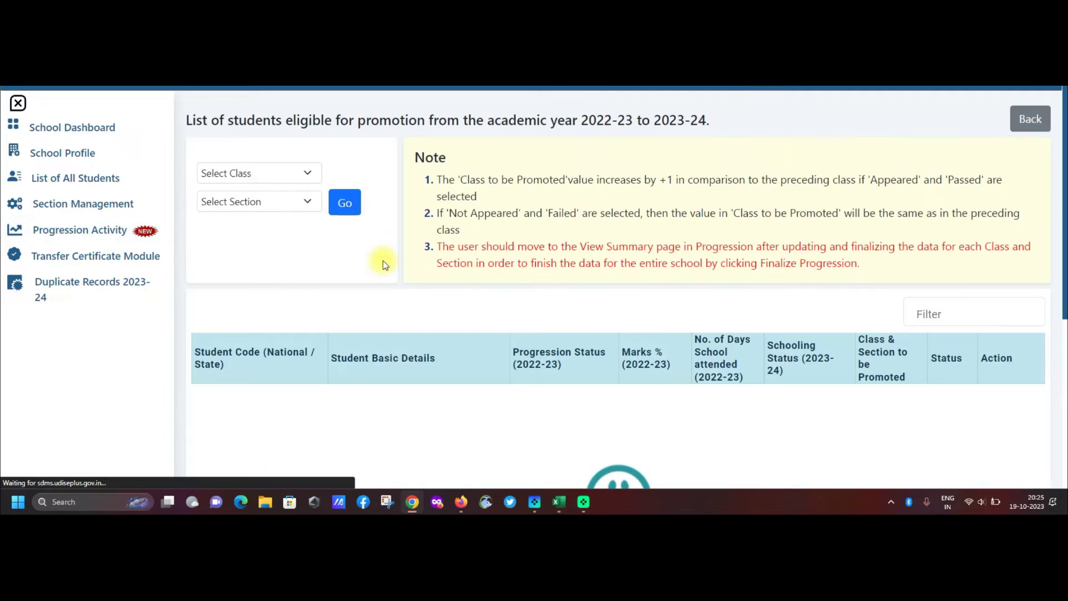
pyautogui.click(268, 180)
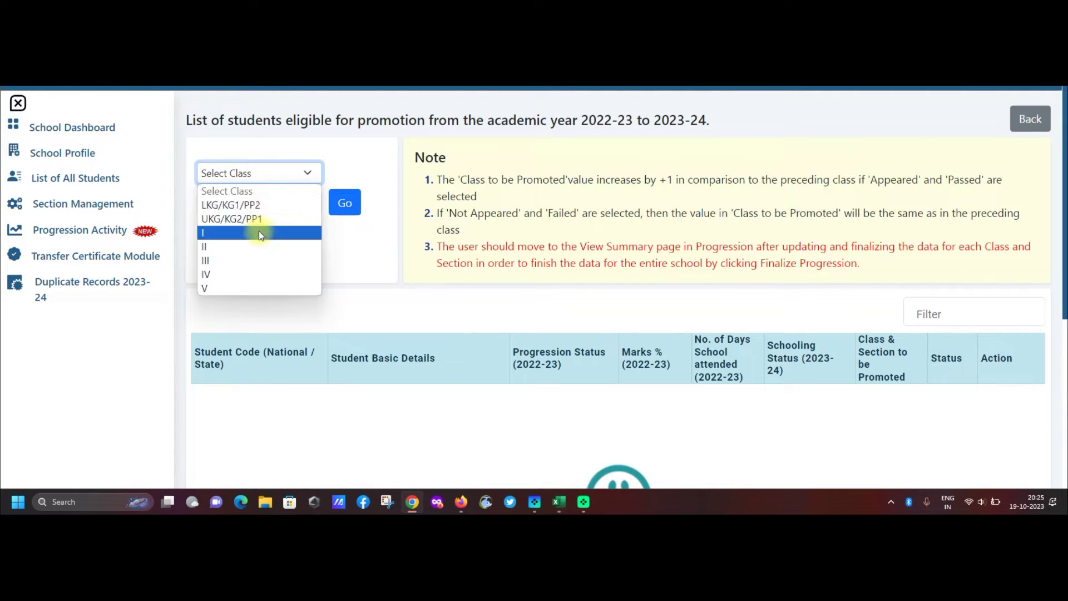
pyautogui.click(259, 232)
pyautogui.click(257, 203)
pyautogui.click(252, 232)
pyautogui.click(345, 202)
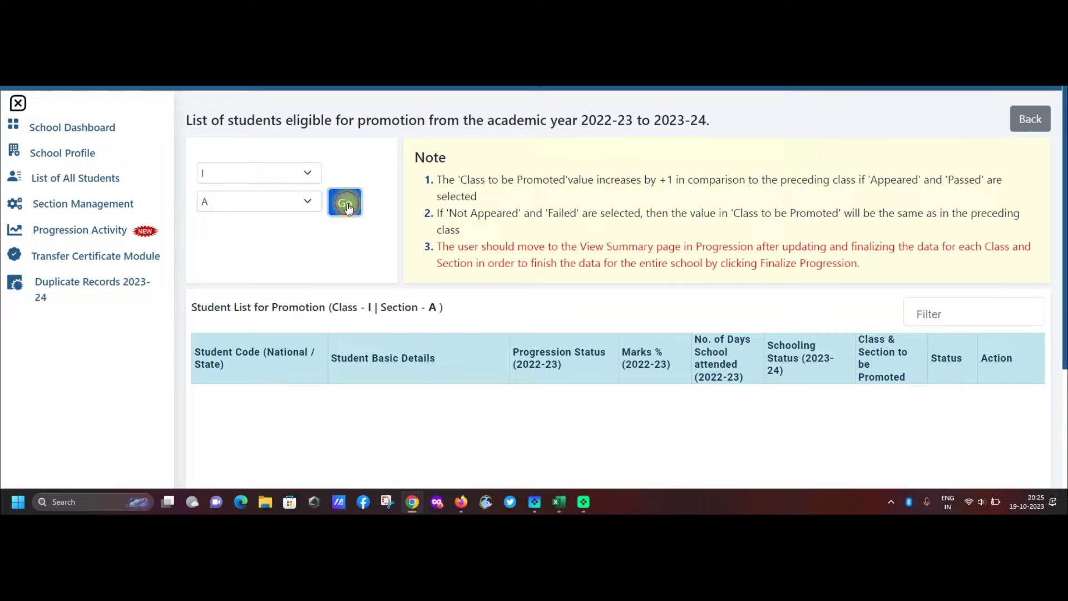
pyautogui.scroll(-10, 519, 333)
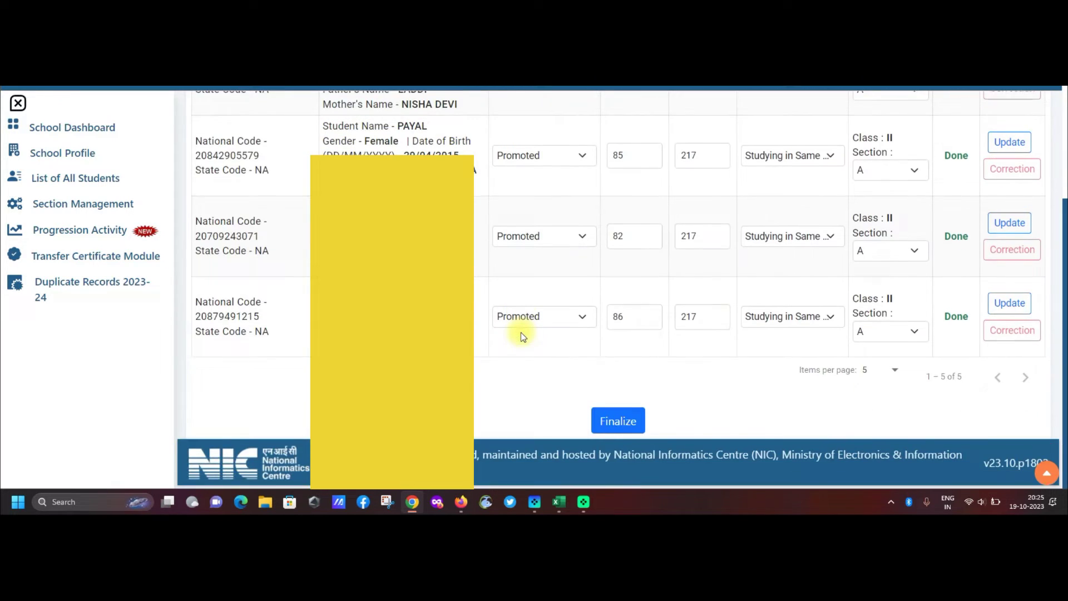
pyautogui.click(618, 421)
pyautogui.scroll(10, 298, 357)
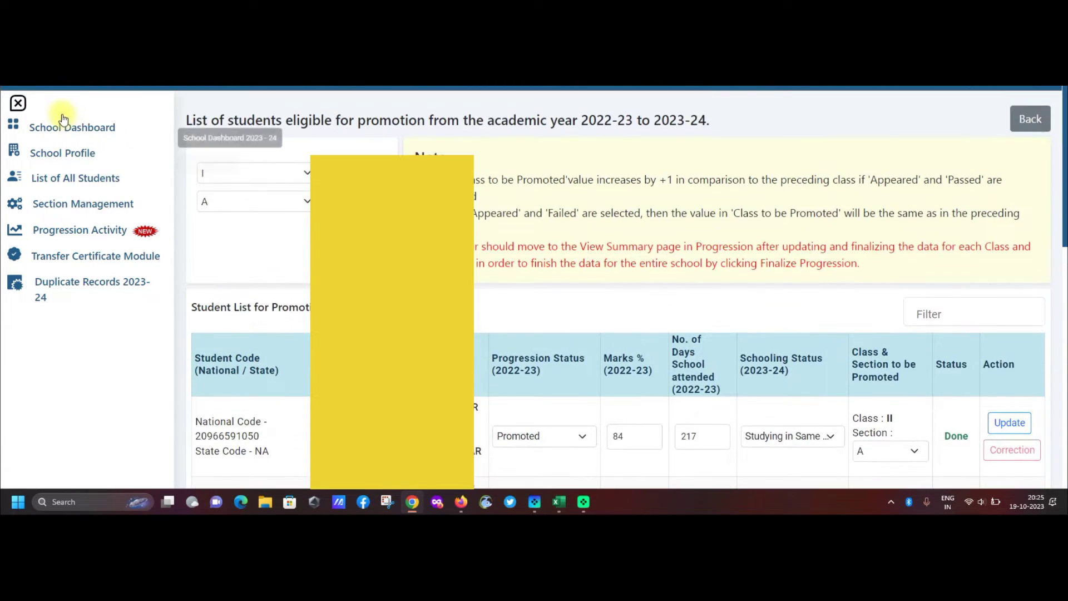
# - Return to the School Dashboard and examine the enrolment figures of the UKG/KG2/PP1 row
pyautogui.click(65, 134)
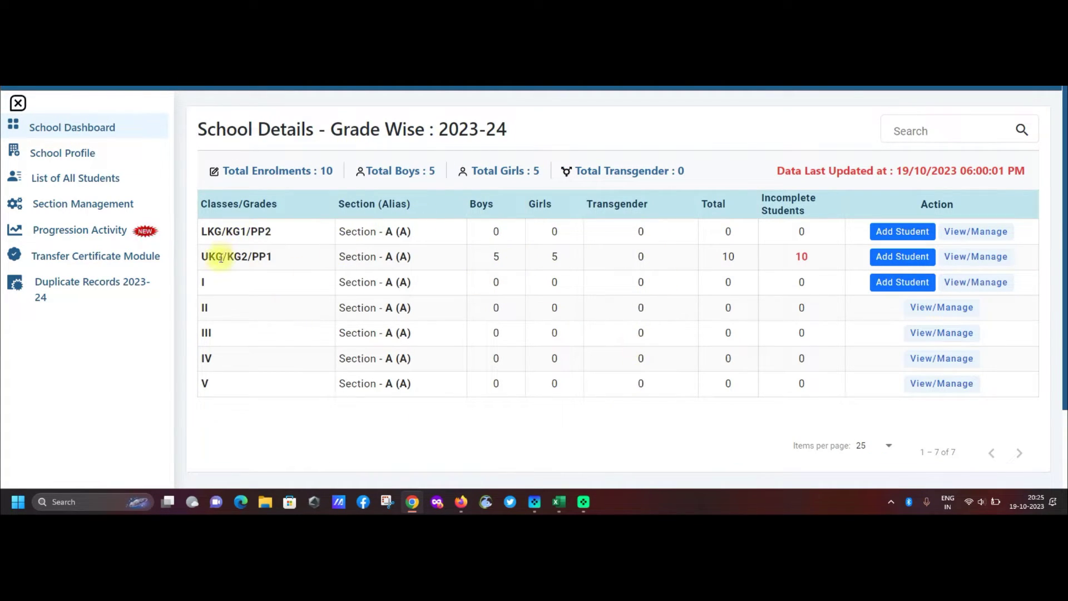
pyautogui.moveTo(201, 256); pyautogui.dragTo(805, 256)
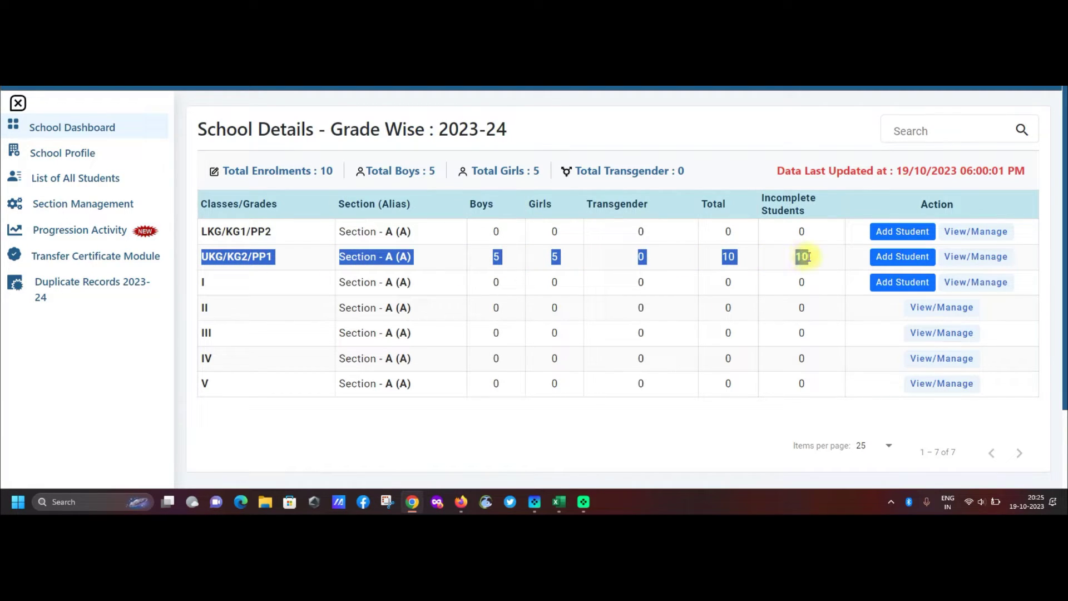
pyautogui.click(560, 299)
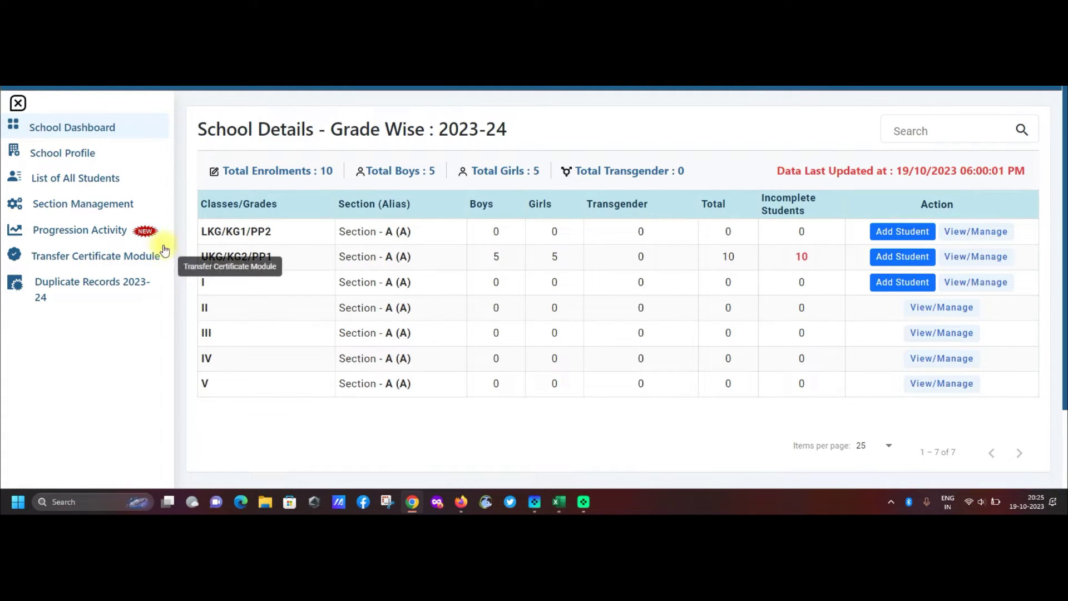
# - Open the Dropbox/Inactive Student List from Progression Activity and examine the listed student's record
pyautogui.click(79, 230)
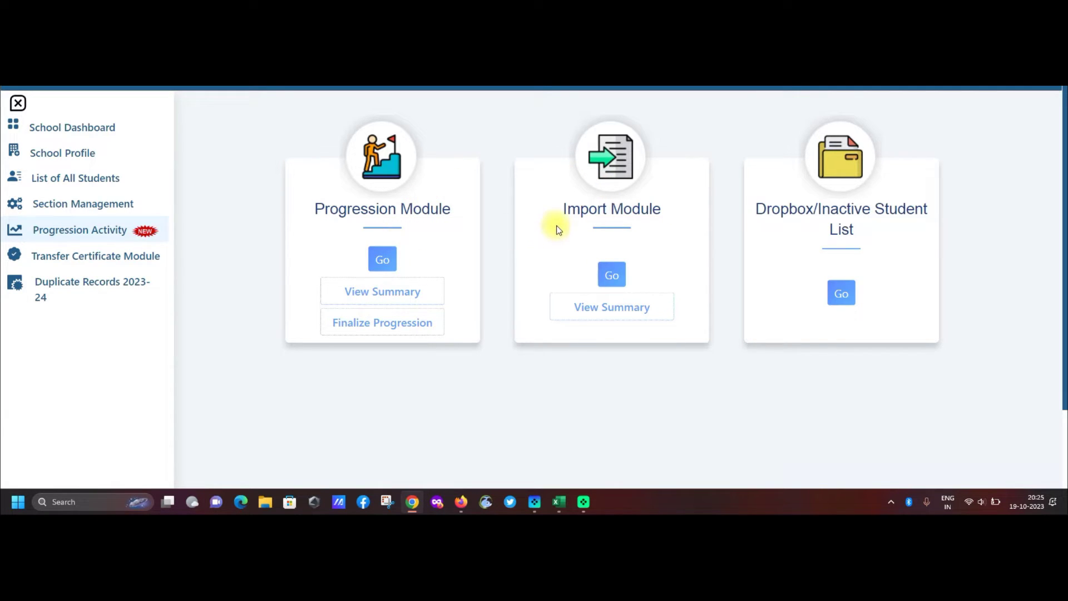
pyautogui.click(843, 294)
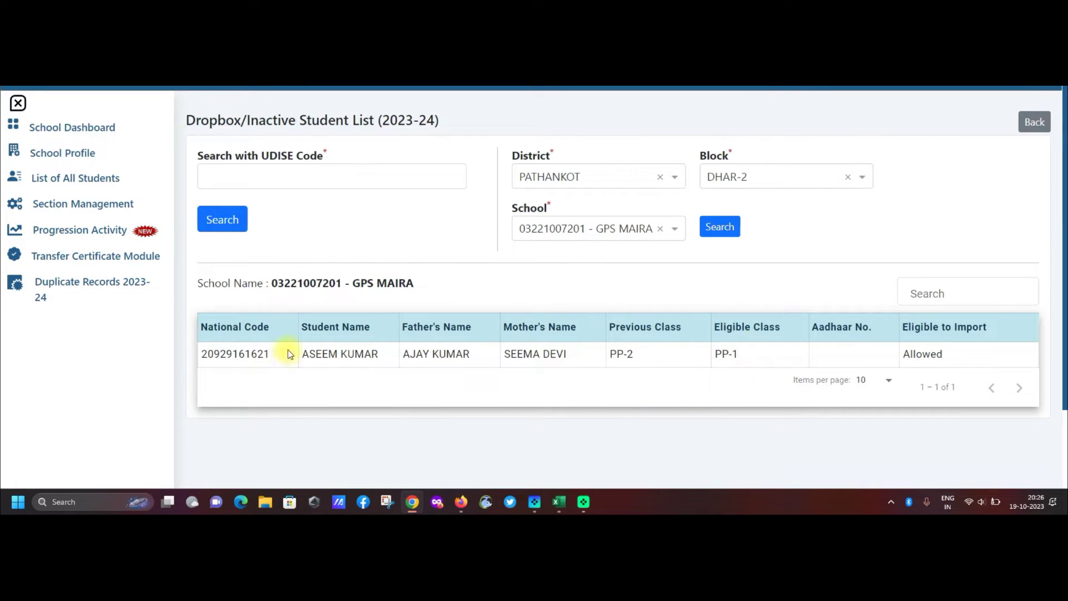
pyautogui.moveTo(232, 353); pyautogui.dragTo(749, 348)
pyautogui.click(756, 354)
# - Compare the grade-wise totals on the School Dashboard with the eligible class in the Dropbox/Inactive Student List
pyautogui.click(73, 127)
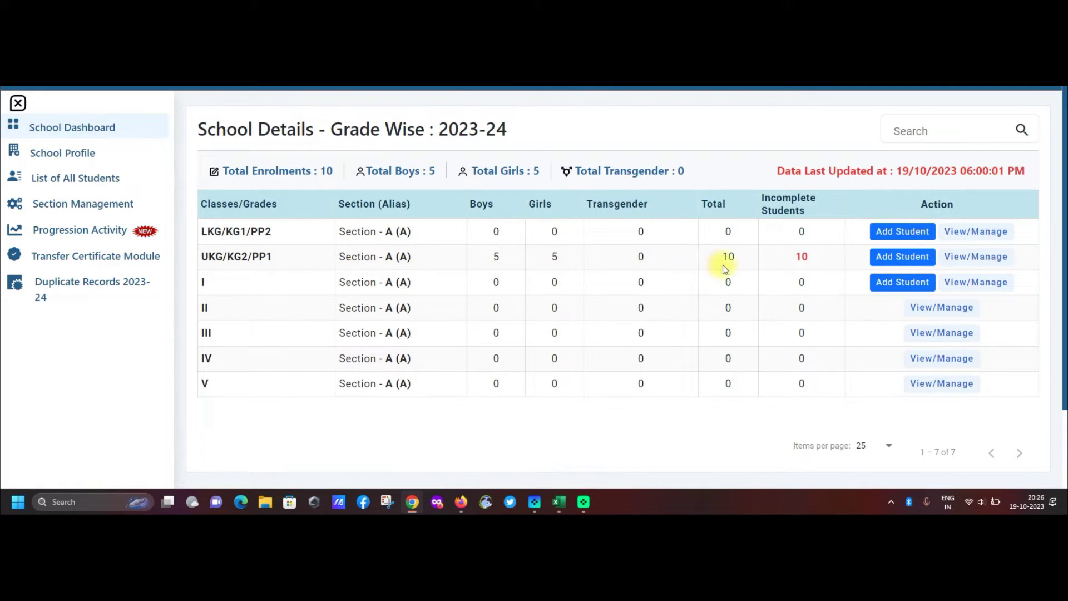
pyautogui.click(88, 232)
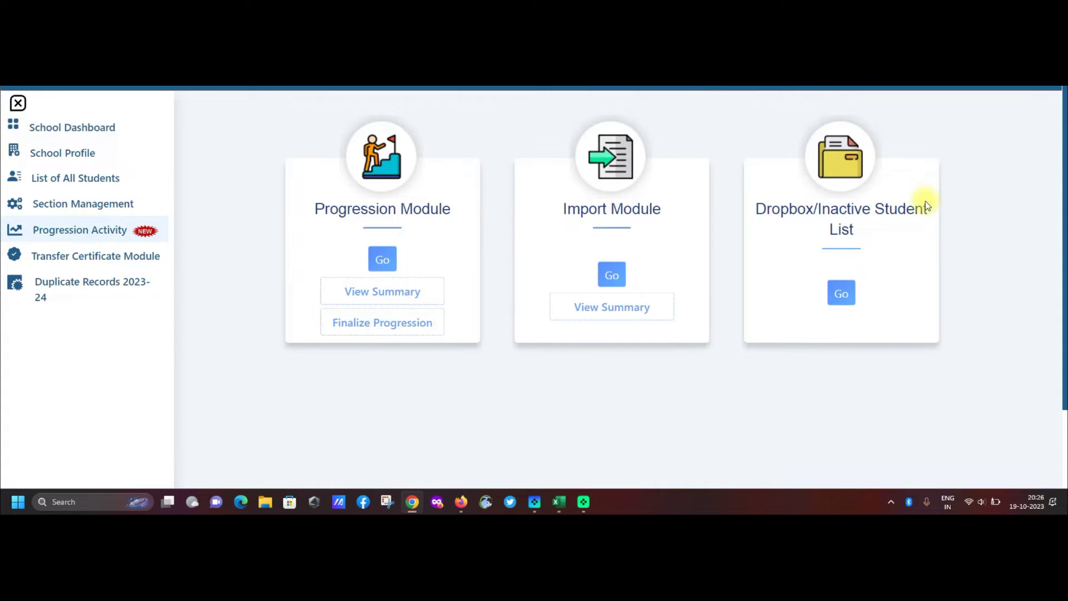
pyautogui.click(842, 294)
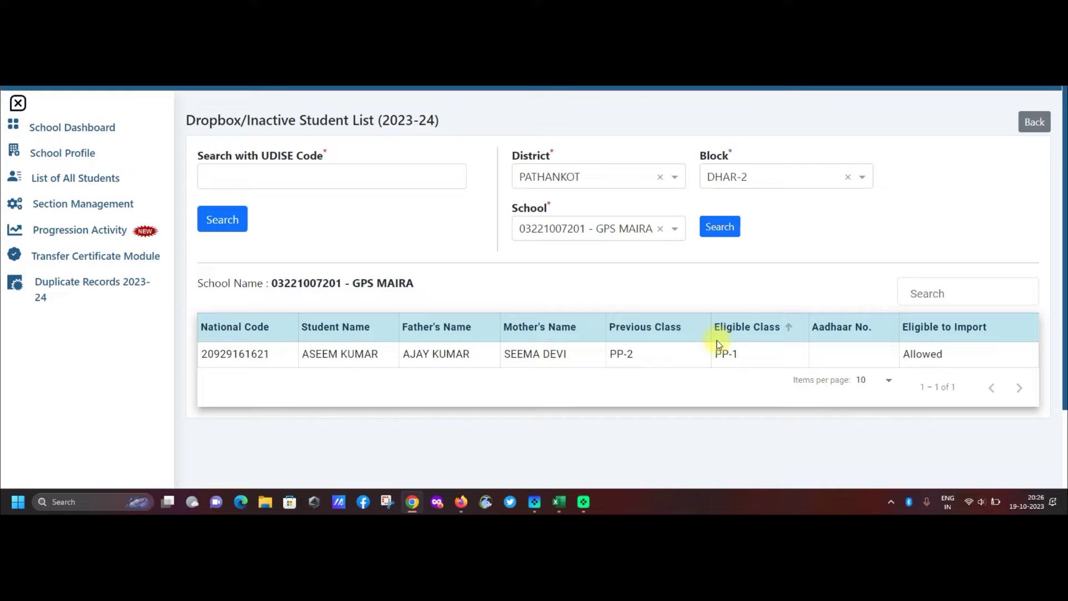
# - Load the list of class V, section A students eligible for promotion in the Progression Module
pyautogui.click(74, 237)
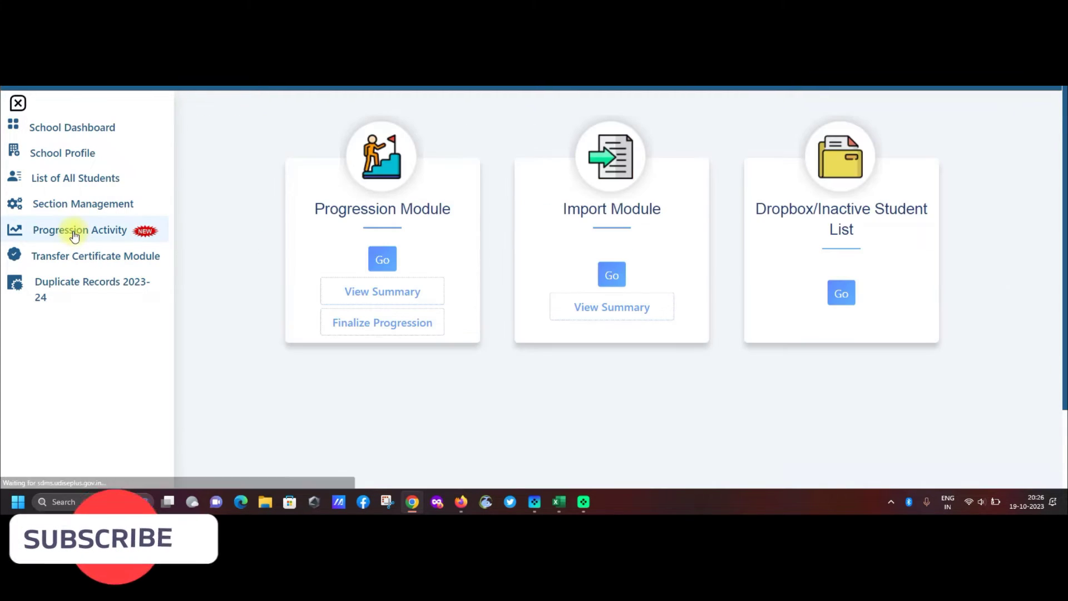
pyautogui.click(384, 259)
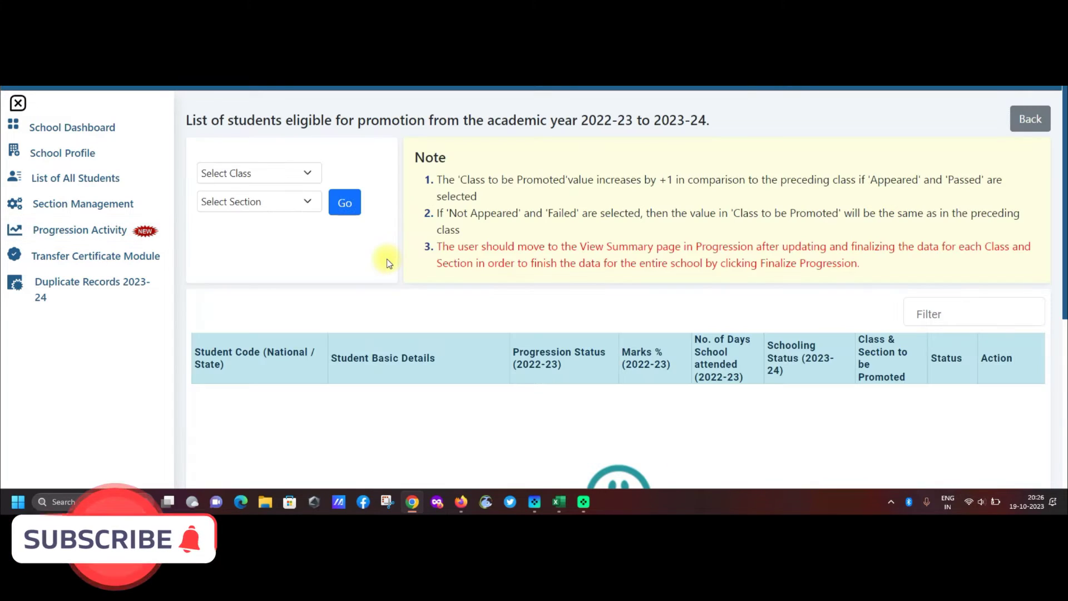
pyautogui.click(272, 172)
pyautogui.click(236, 287)
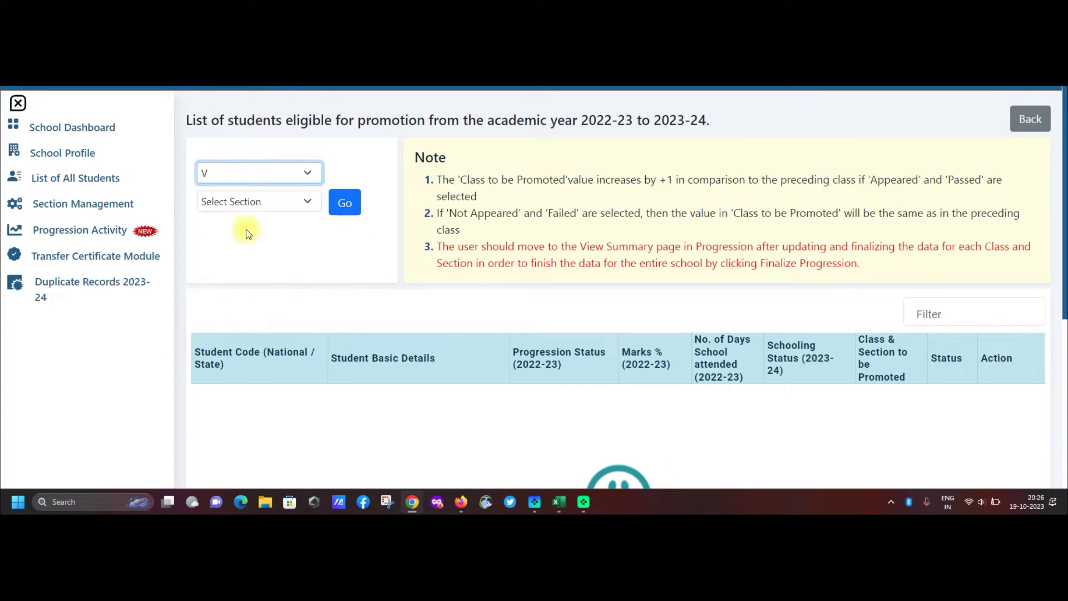
pyautogui.click(251, 203)
pyautogui.click(241, 230)
pyautogui.click(347, 203)
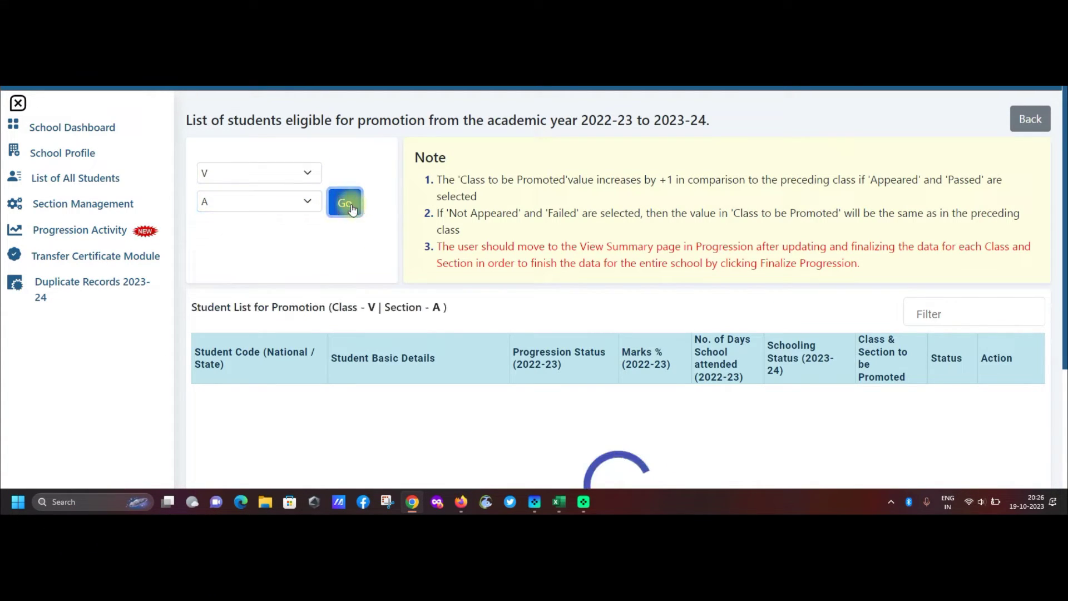
# - Finalize the promotion of class V, section A and confirm the summary
pyautogui.scroll(-5, 762, 266)
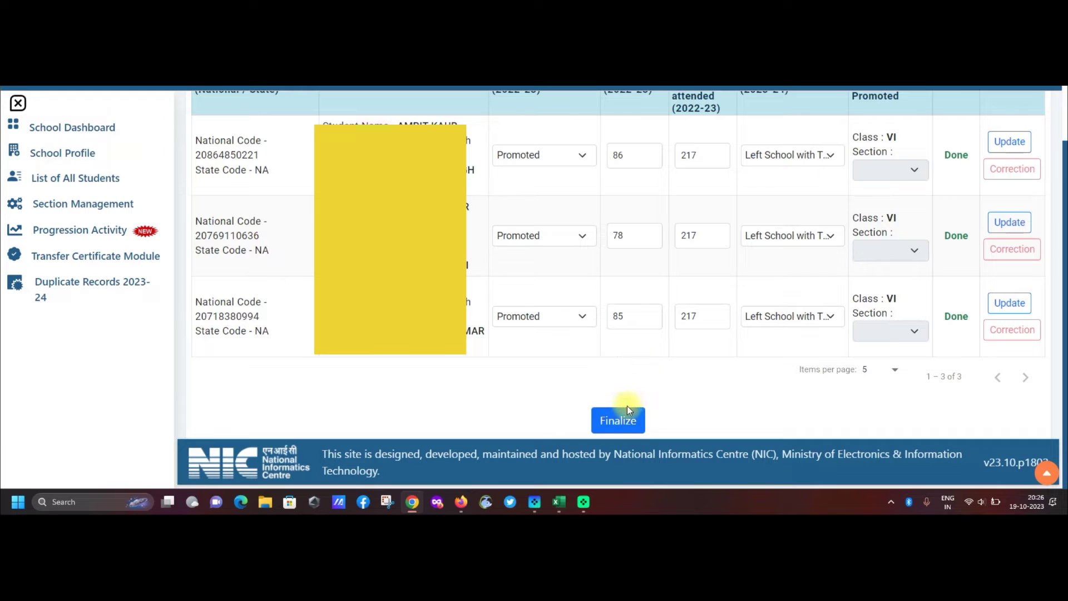
pyautogui.click(614, 423)
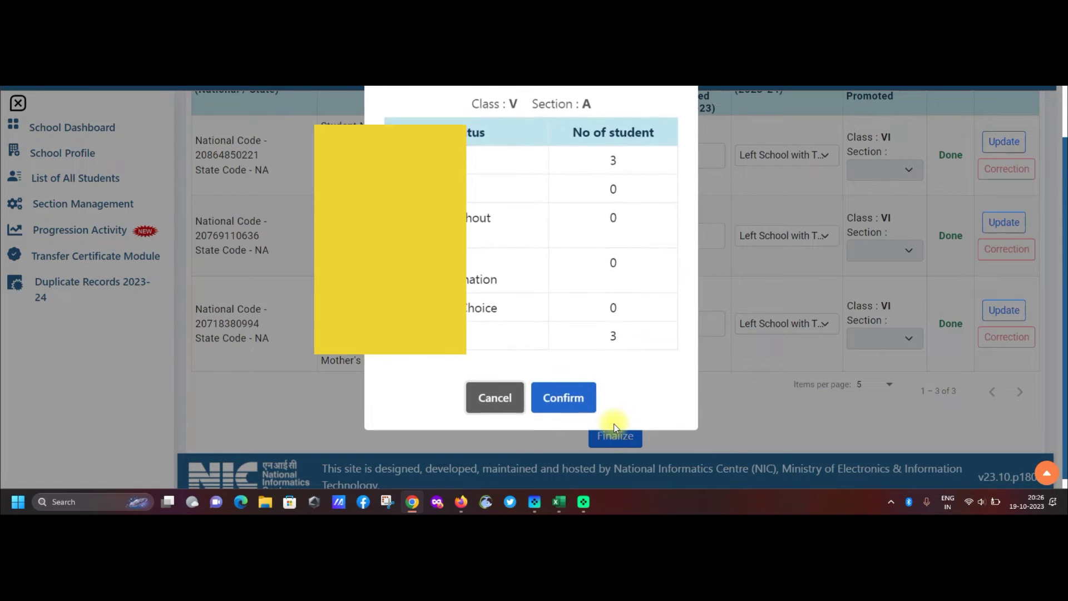
pyautogui.click(563, 399)
pyautogui.click(537, 328)
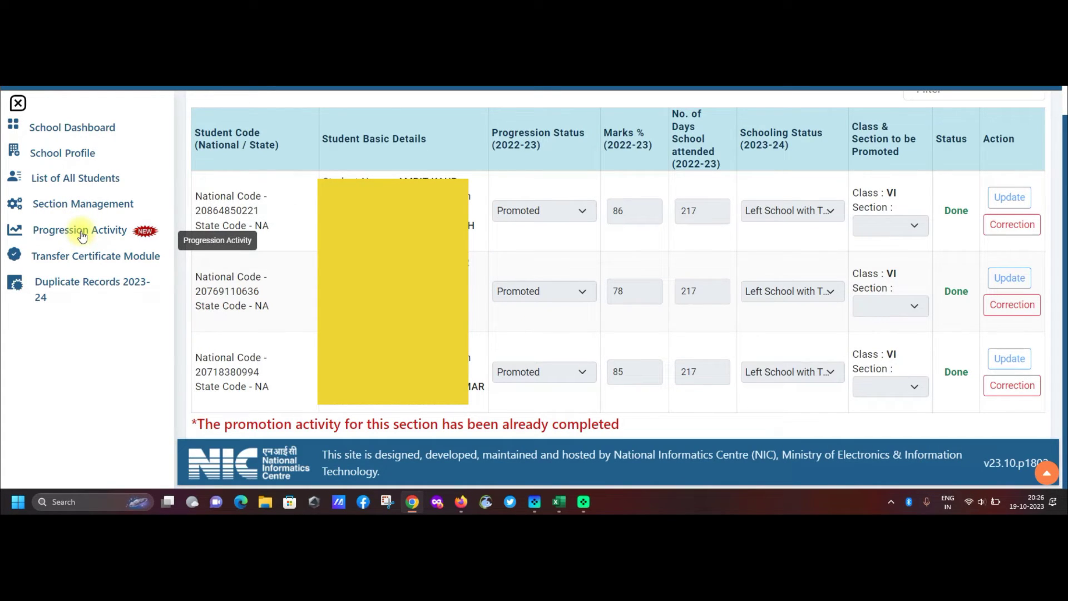
# - Reopen the Dropbox/Inactive Student List and check the class V students' eligible class and import eligibility
pyautogui.click(82, 236)
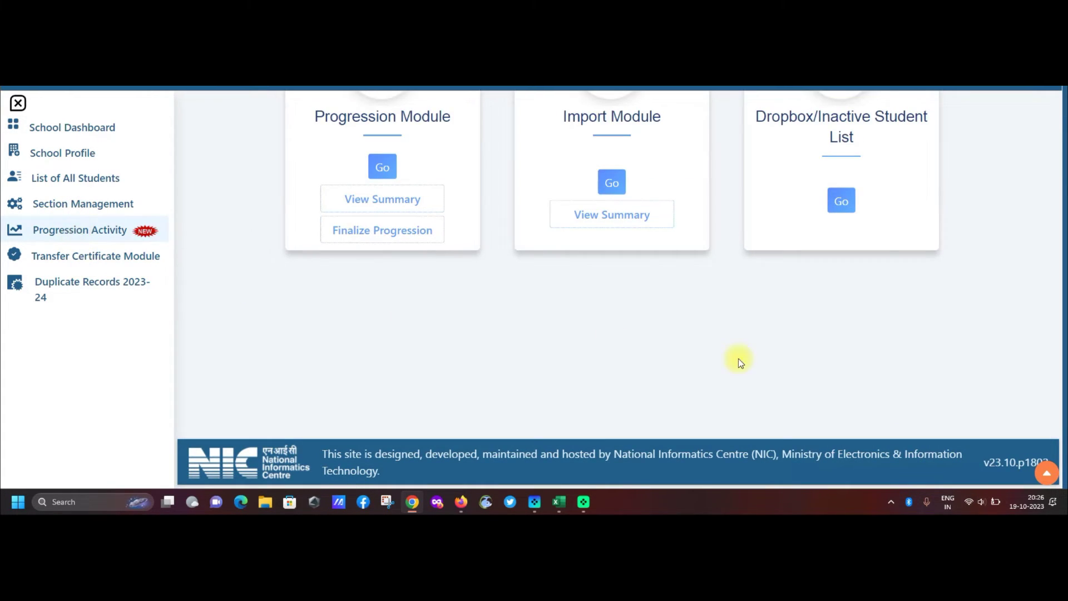
pyautogui.scroll(2, 738, 359)
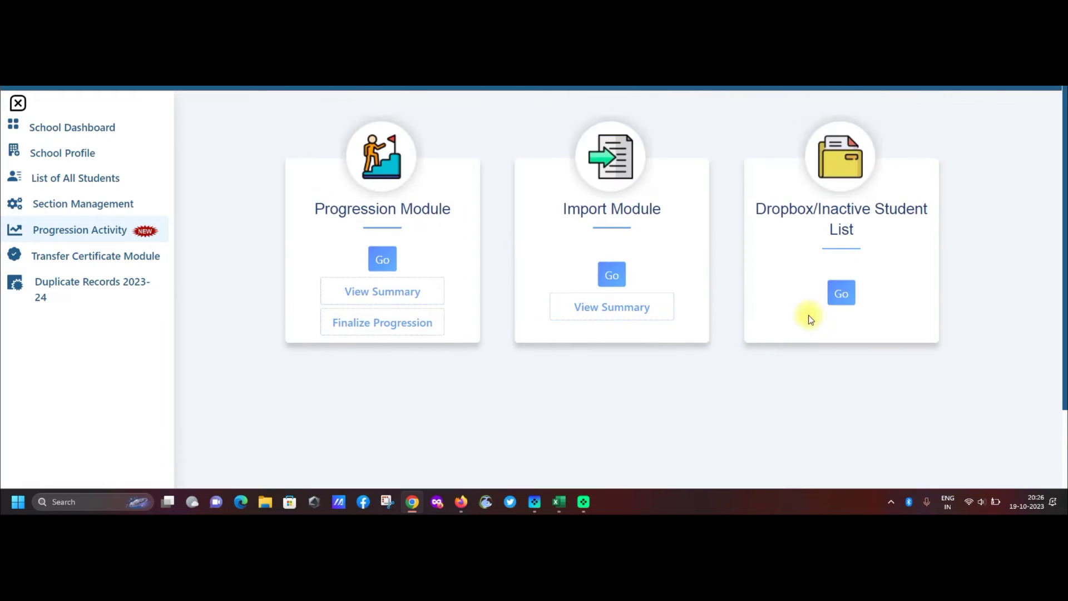
pyautogui.click(844, 292)
pyautogui.scroll(-2, 762, 361)
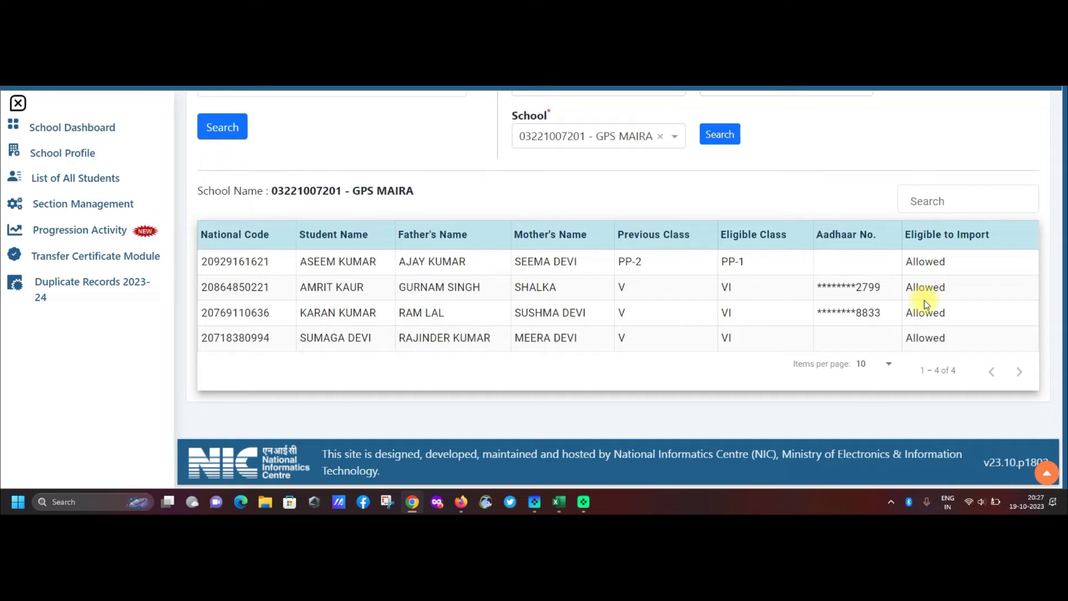
pyautogui.scroll(2, 504, 252)
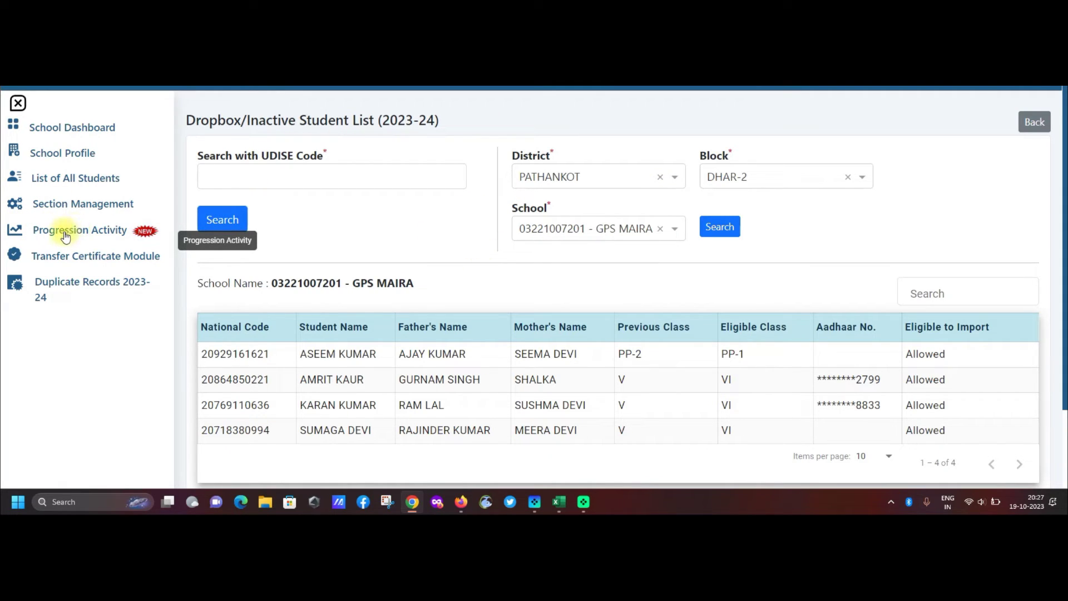
# - Go back to the School Dashboard and examine the class V row's student figures
pyautogui.click(73, 127)
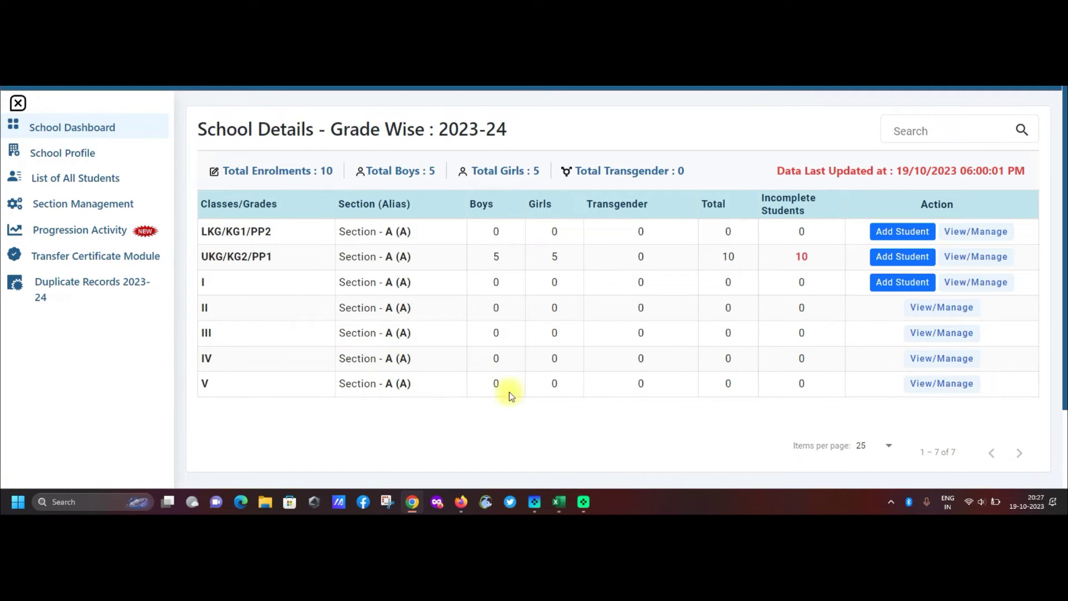
pyautogui.moveTo(473, 383); pyautogui.dragTo(715, 388)
pyautogui.moveTo(807, 382); pyautogui.dragTo(809, 381)
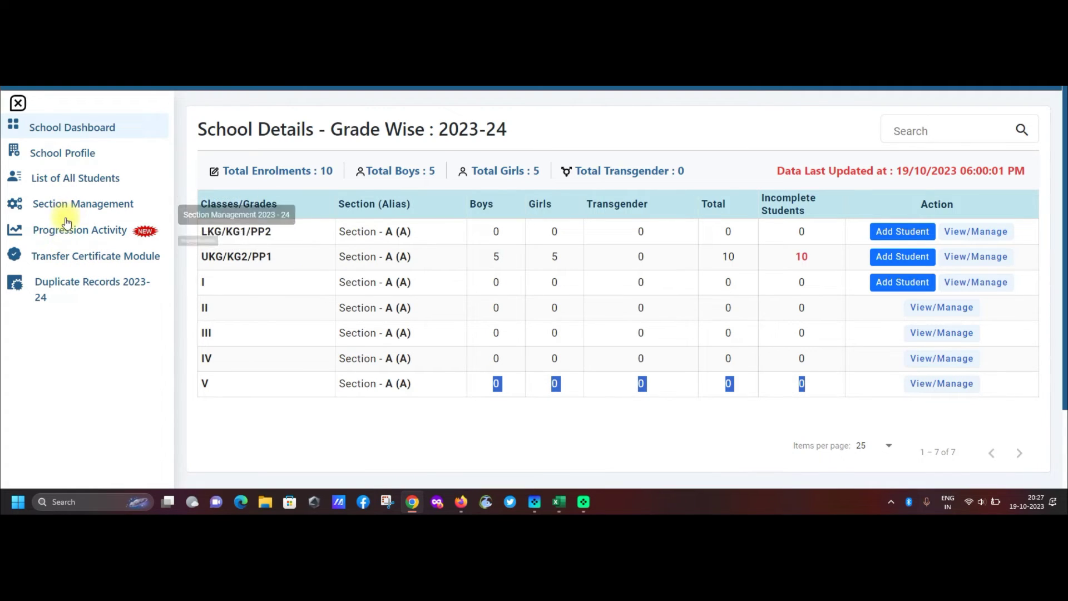
# - Open the Import Module from Progression Activity and examine its student national code and date of birth search fields
pyautogui.click(92, 232)
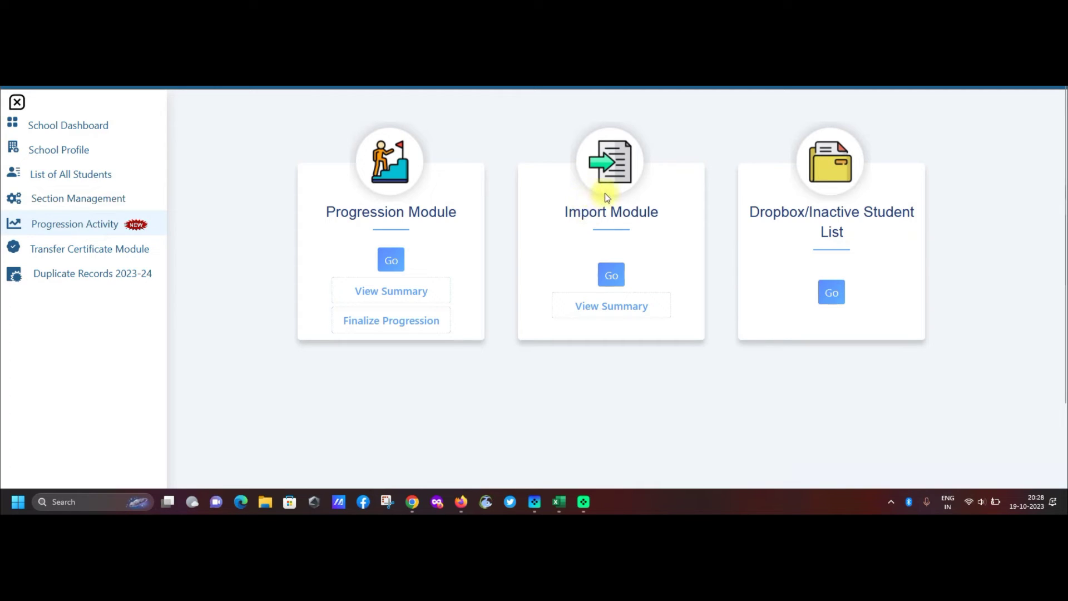
pyautogui.click(611, 276)
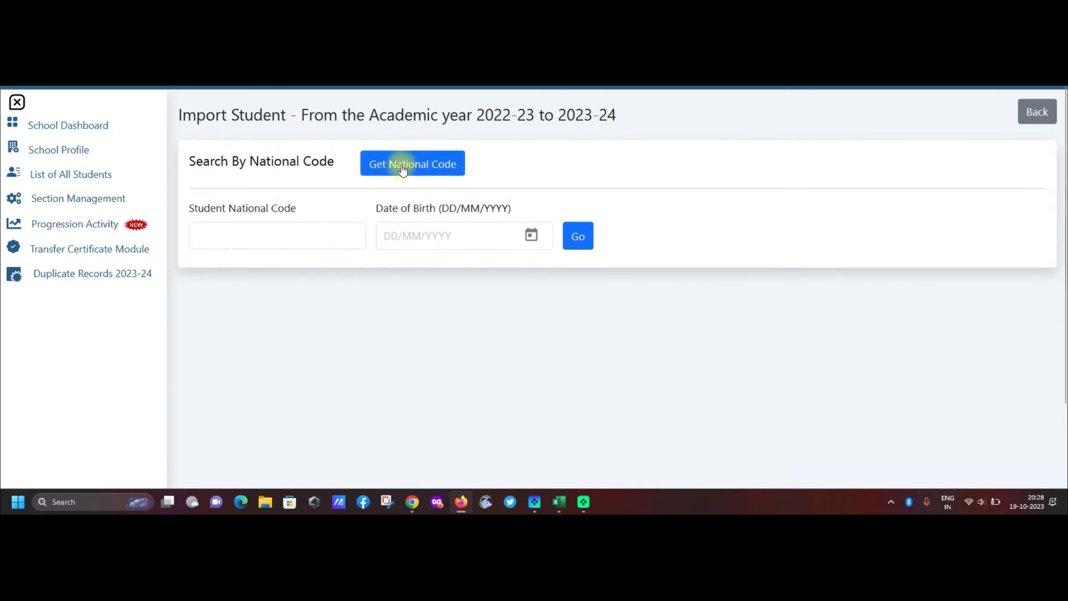
pyautogui.click(235, 225)
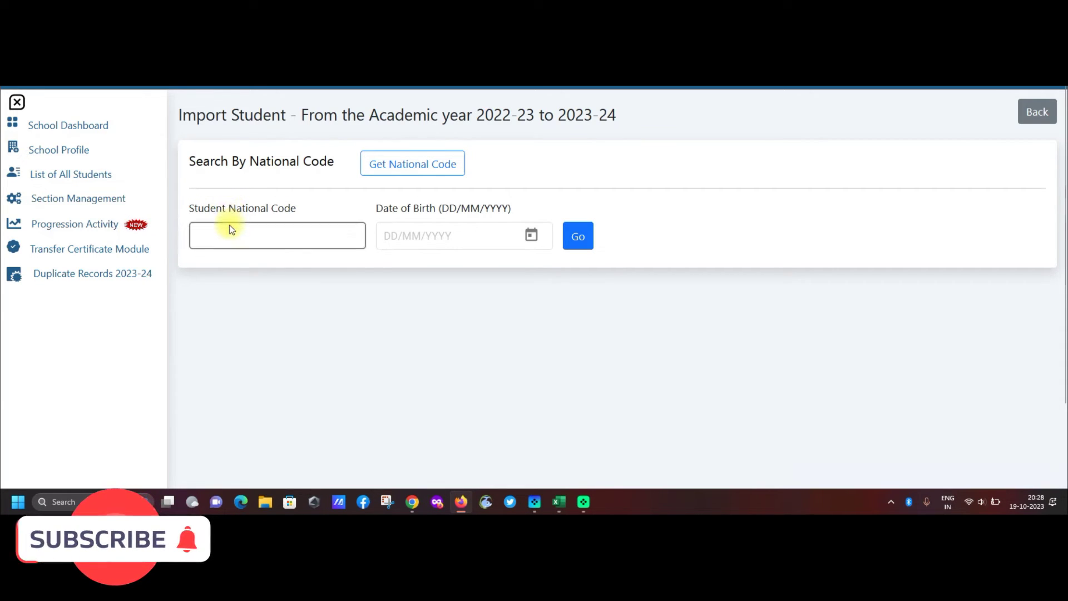
pyautogui.click(485, 236)
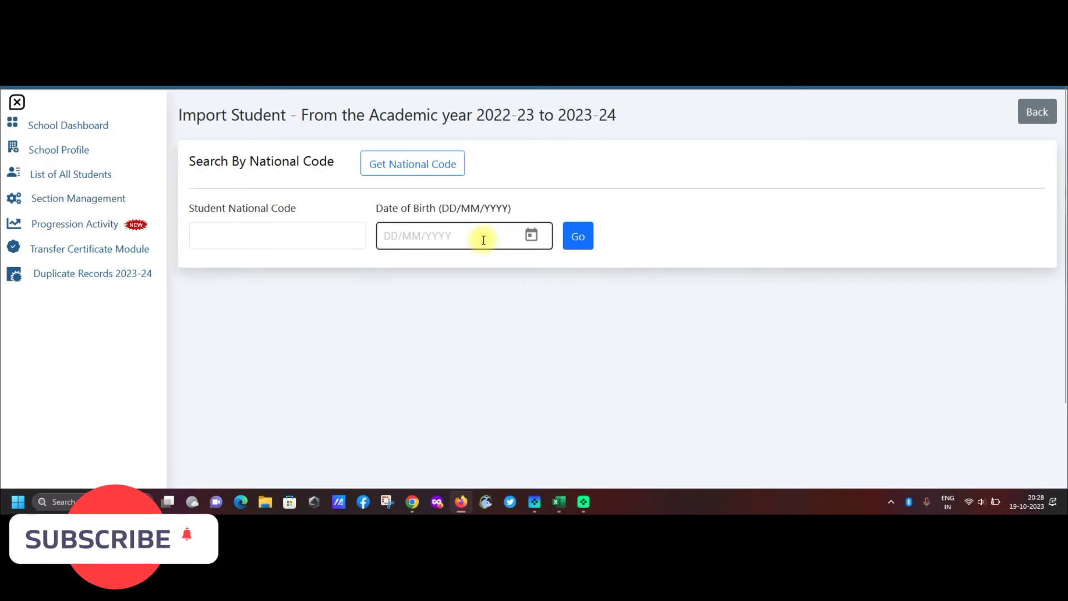
pyautogui.click(203, 239)
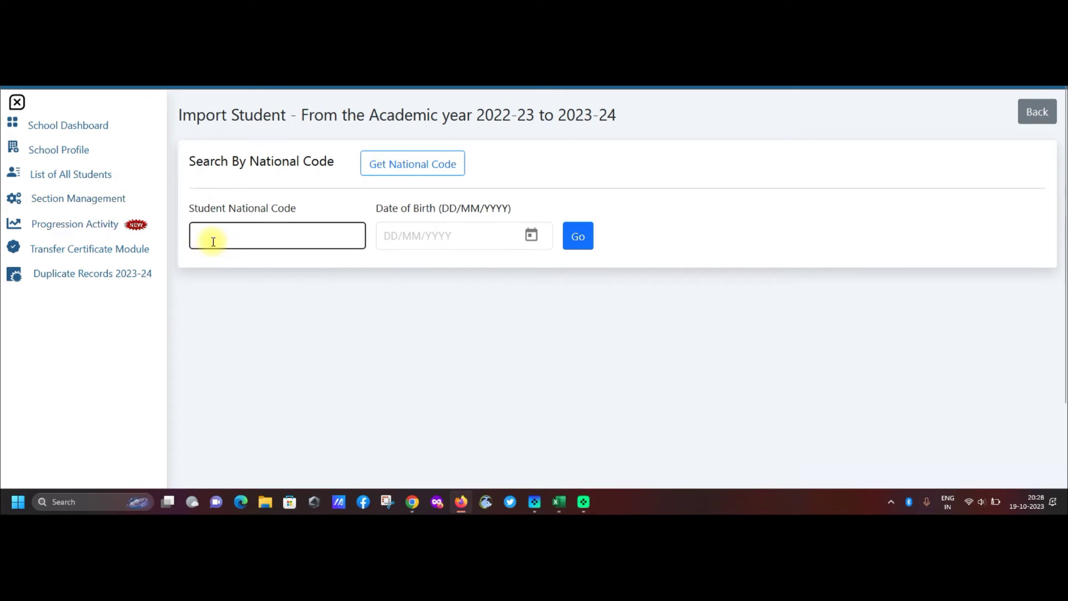
pyautogui.click(396, 234)
pyautogui.click(256, 239)
# - Open the Get National Code lookup, check its Aadhaar number and year of birth fields, and close it
pyautogui.click(405, 166)
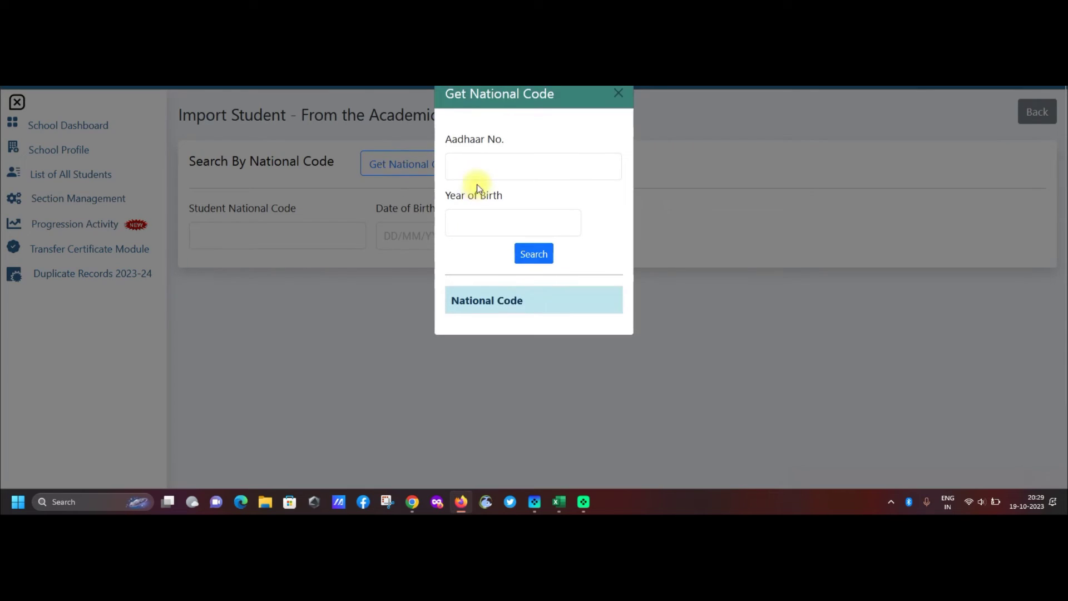
pyautogui.click(479, 170)
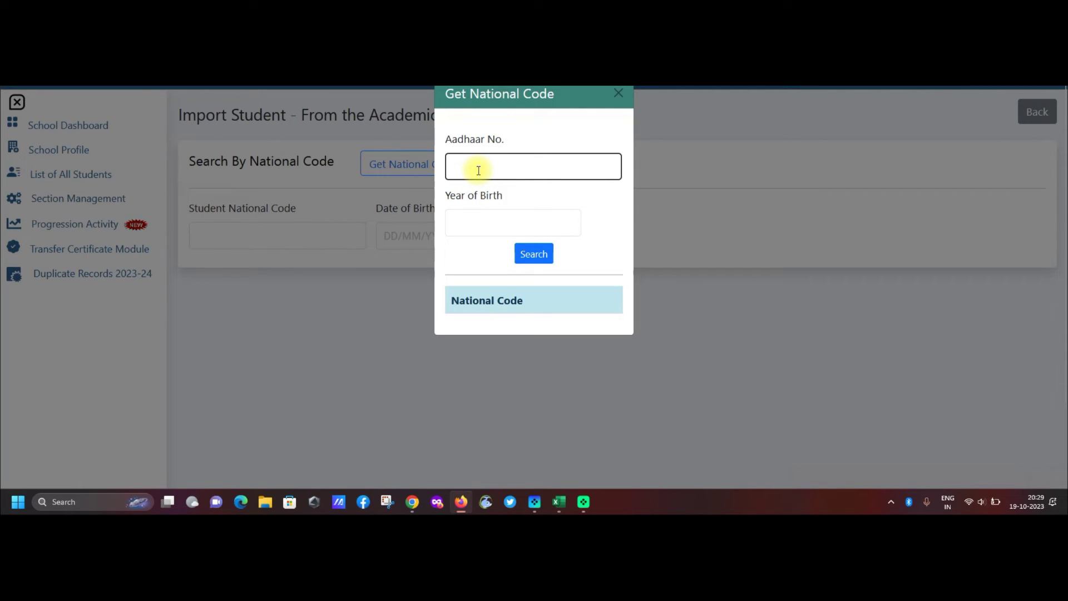
pyautogui.click(474, 219)
pyautogui.click(512, 264)
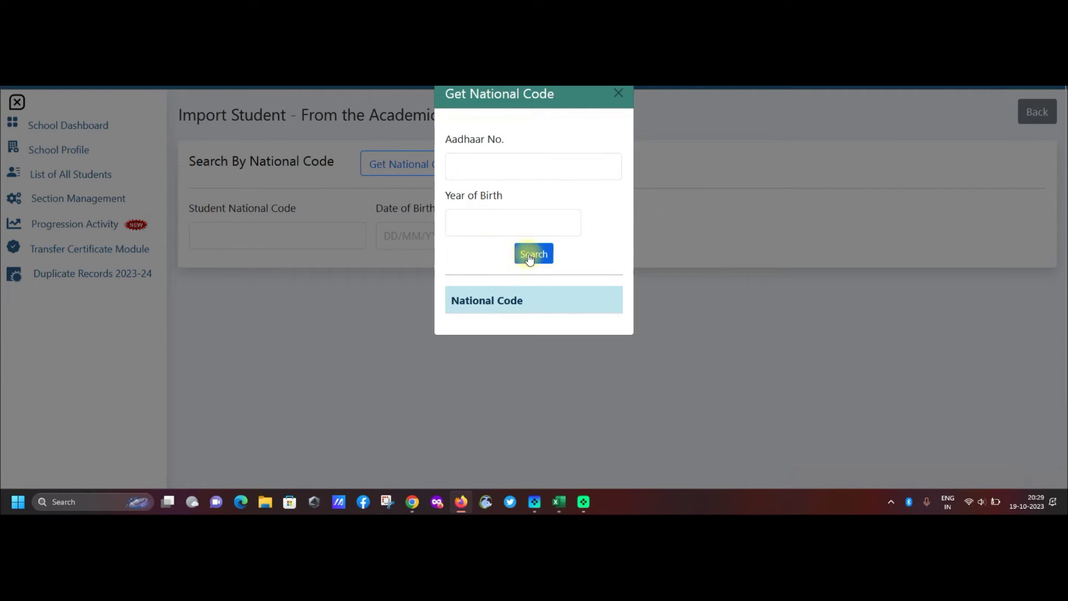
pyautogui.click(619, 93)
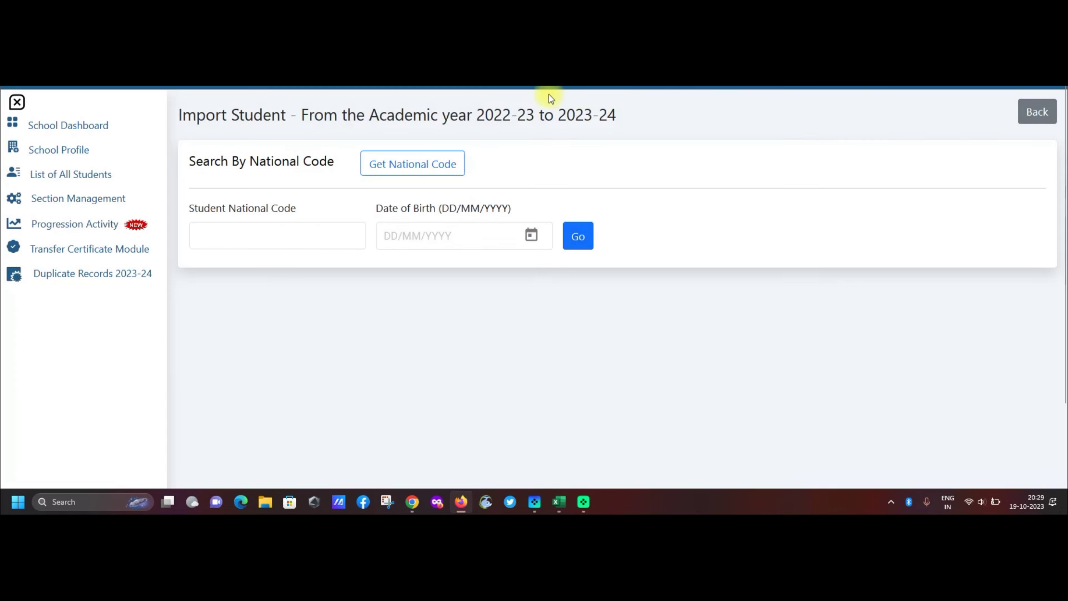
# - Search for the student to import by entering the student's national code and date of birth
pyautogui.click(242, 241)
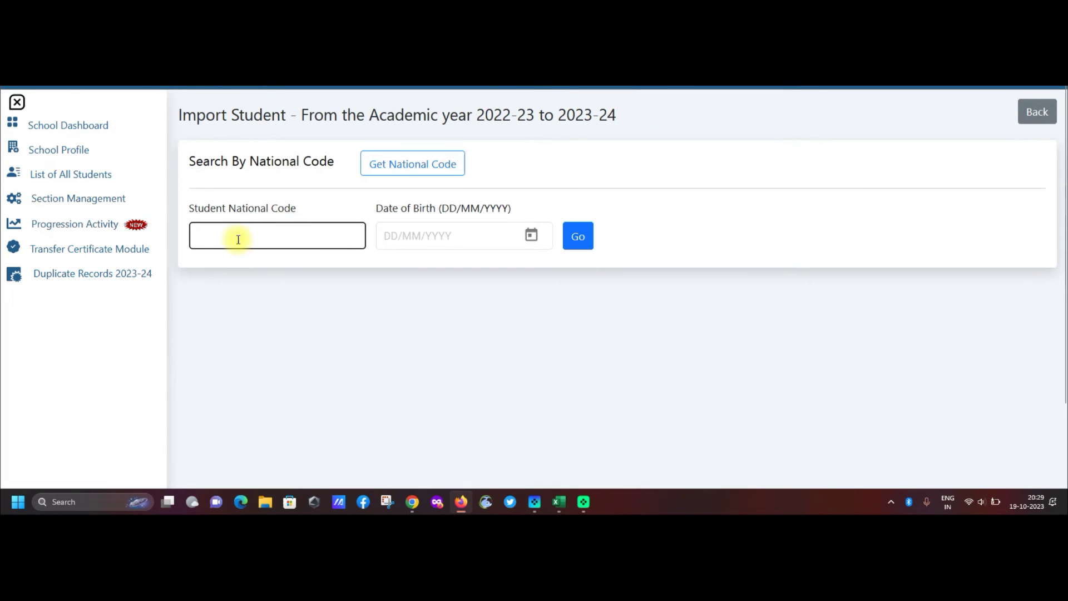
pyautogui.click(418, 242)
pyautogui.click(190, 238)
pyautogui.click(398, 241)
pyautogui.click(611, 238)
pyautogui.click(582, 243)
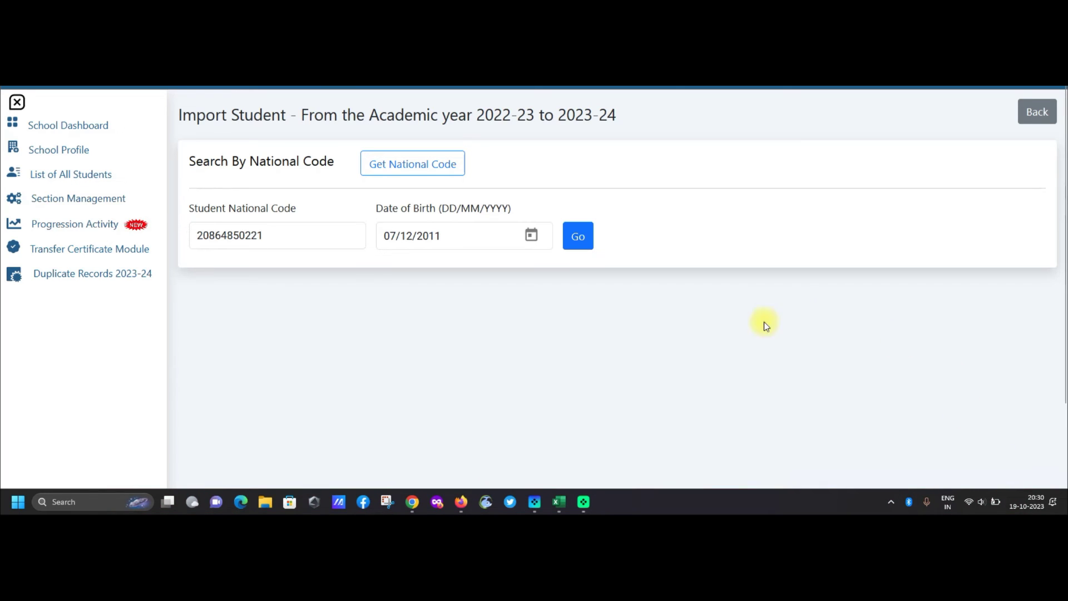
pyautogui.click(432, 234)
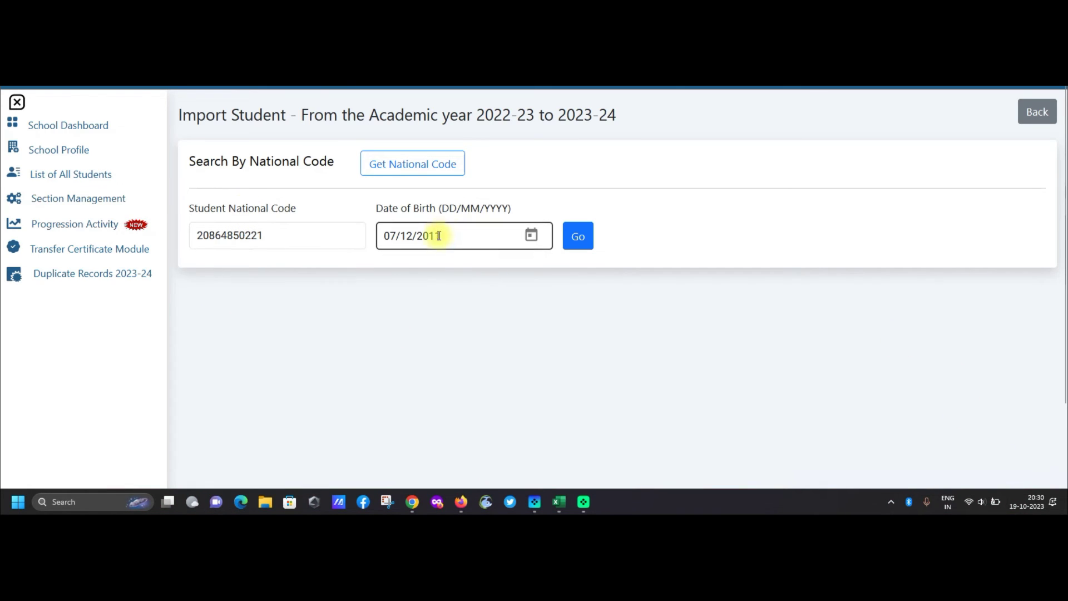
pyautogui.click(577, 236)
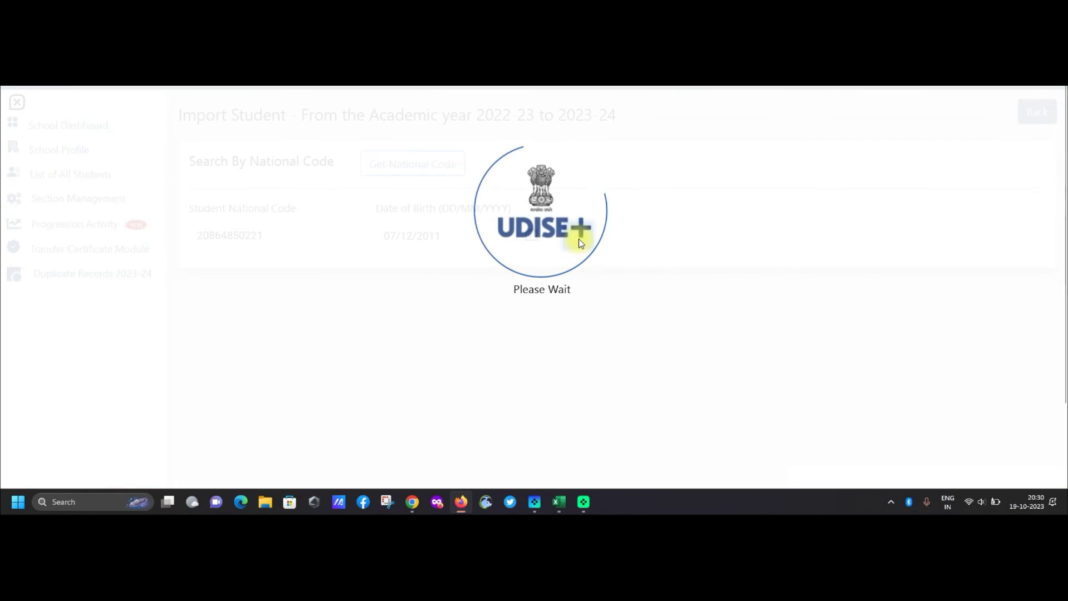
# - Examine the student's dropbox status, progression details and Import To (2023-24) fields, and return to Progression Activity
pyautogui.click(426, 270)
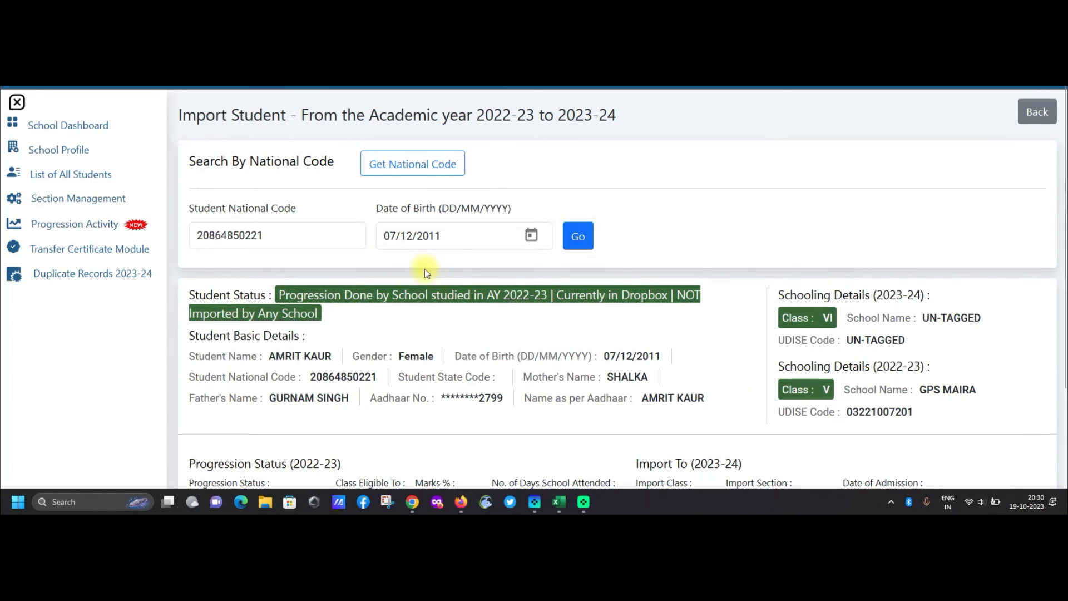
pyautogui.scroll(-2, 528, 284)
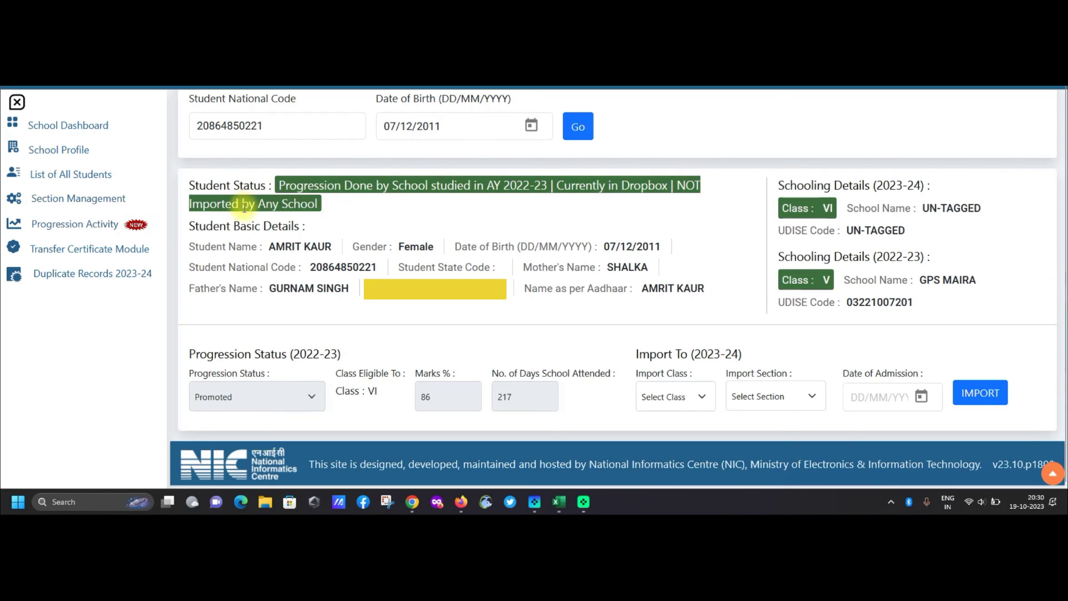
pyautogui.click(284, 186)
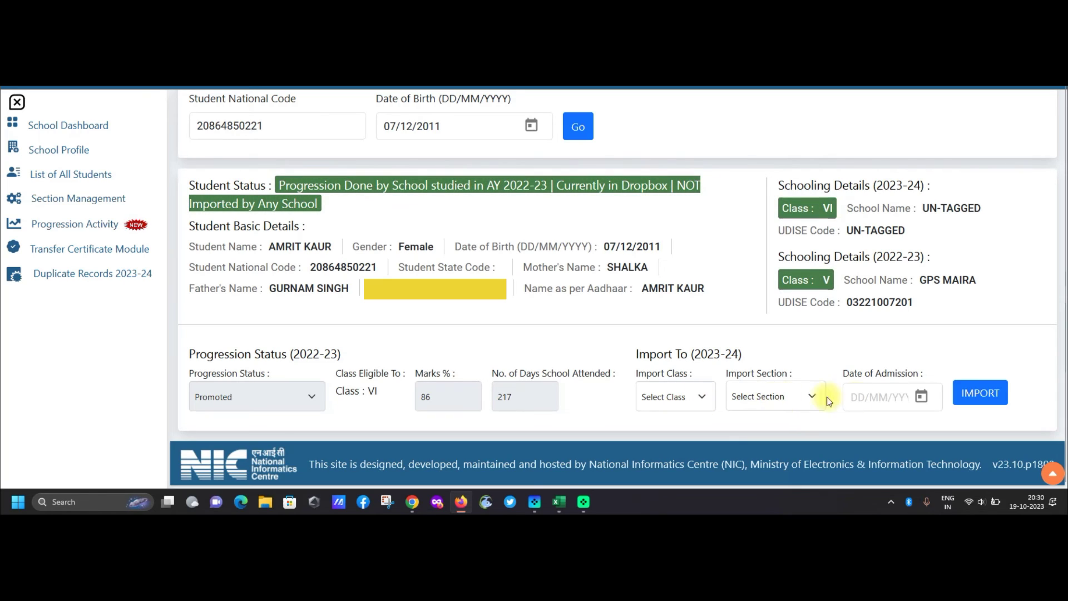
pyautogui.click(902, 397)
pyautogui.click(968, 403)
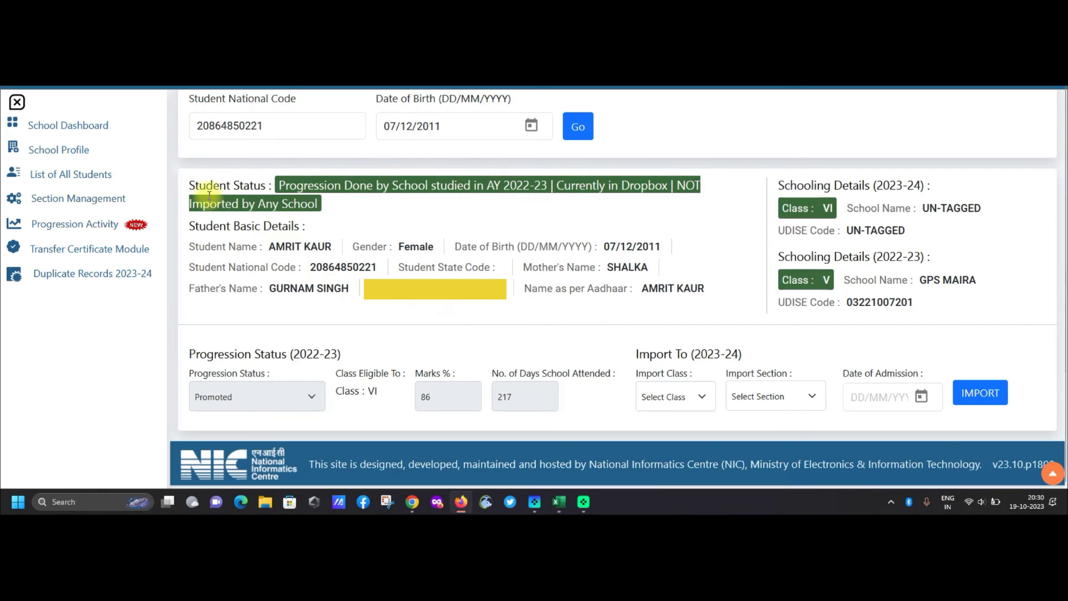
pyautogui.click(65, 223)
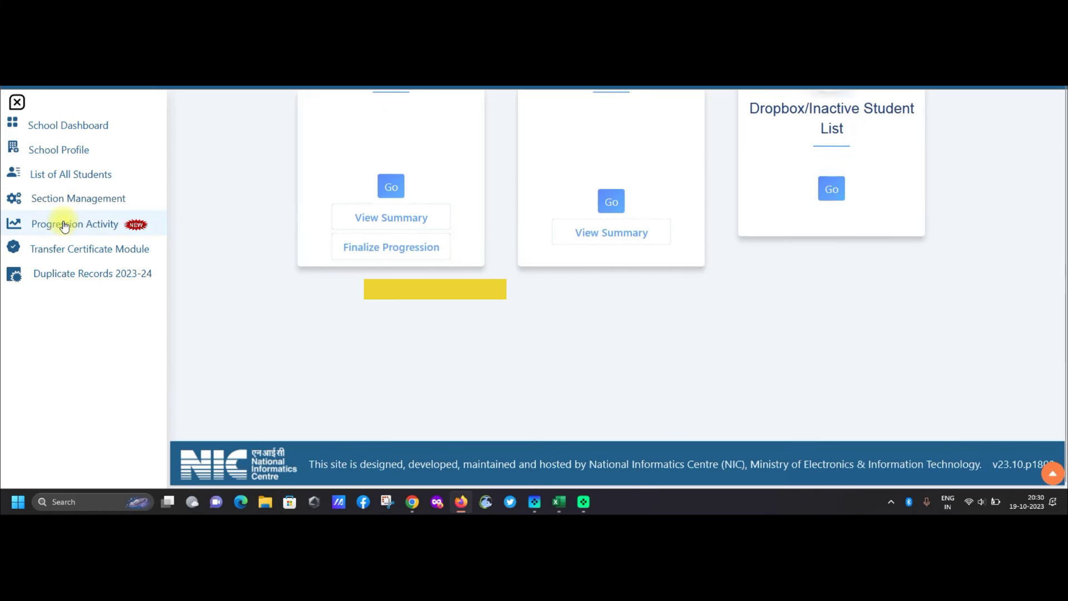